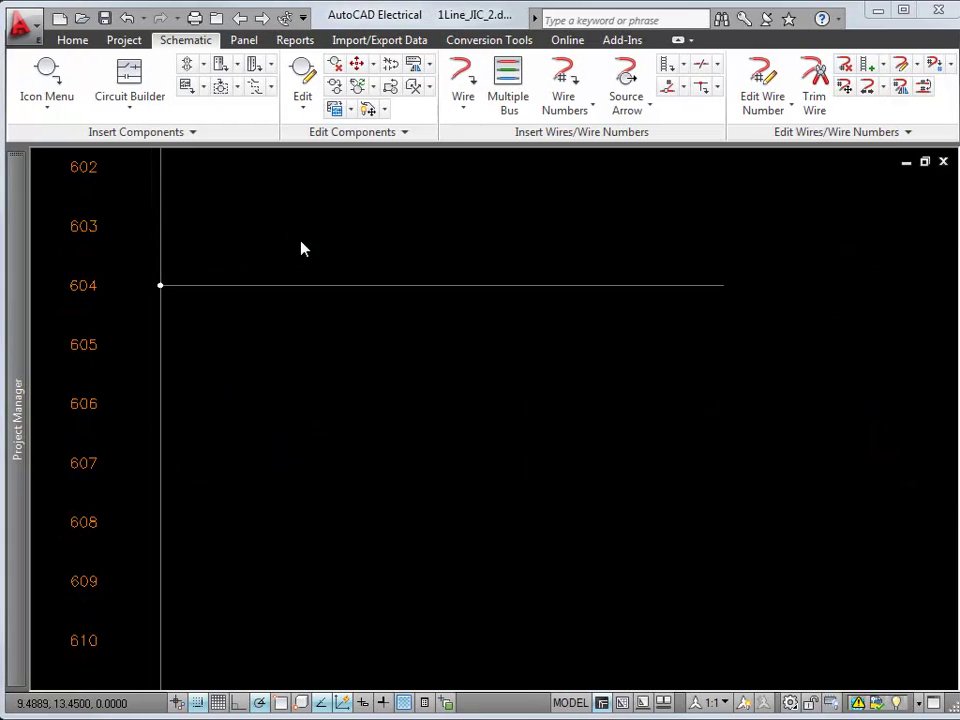
- Insert a one-line fused disconnect symbol onto the line 604 wire
{"action": "left_click", "coordinate": [62, 78]}
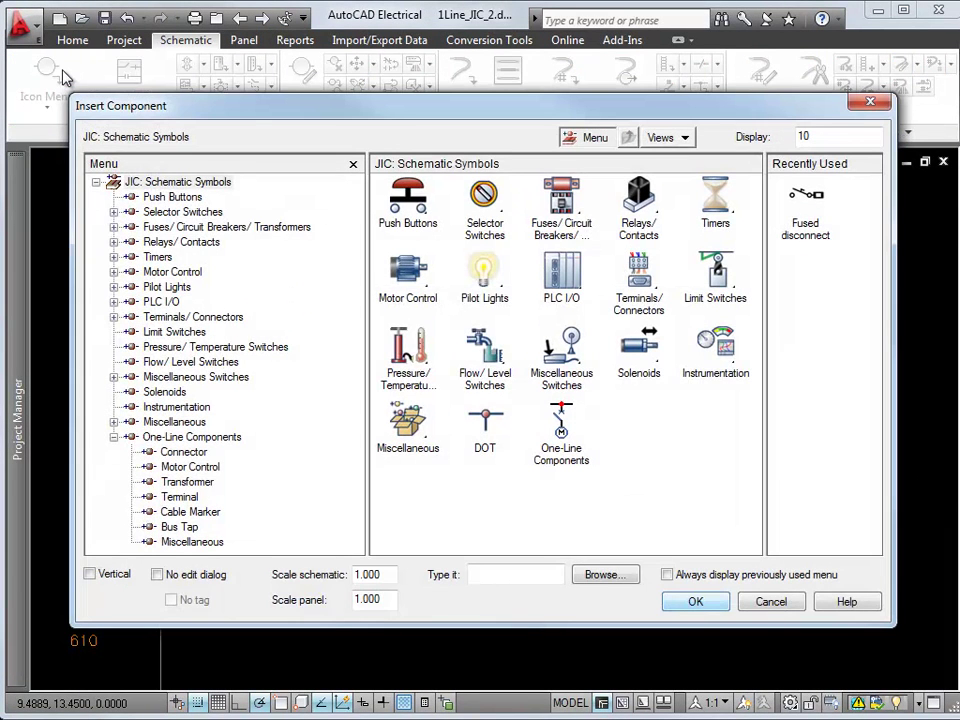
{"action": "left_click", "coordinate": [225, 442]}
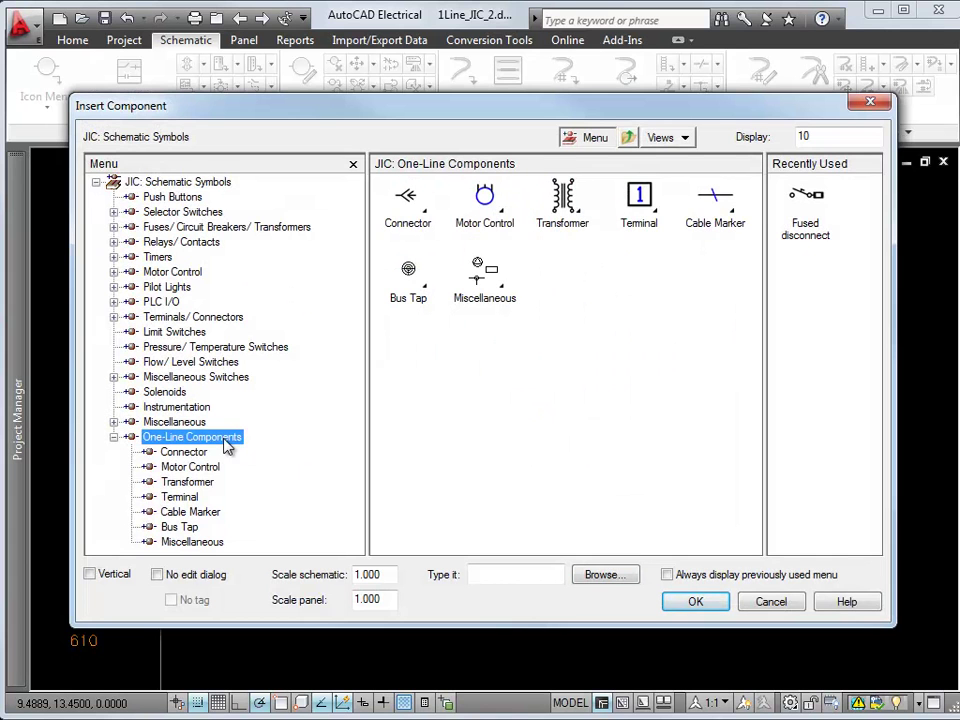
{"action": "left_click", "coordinate": [499, 228]}
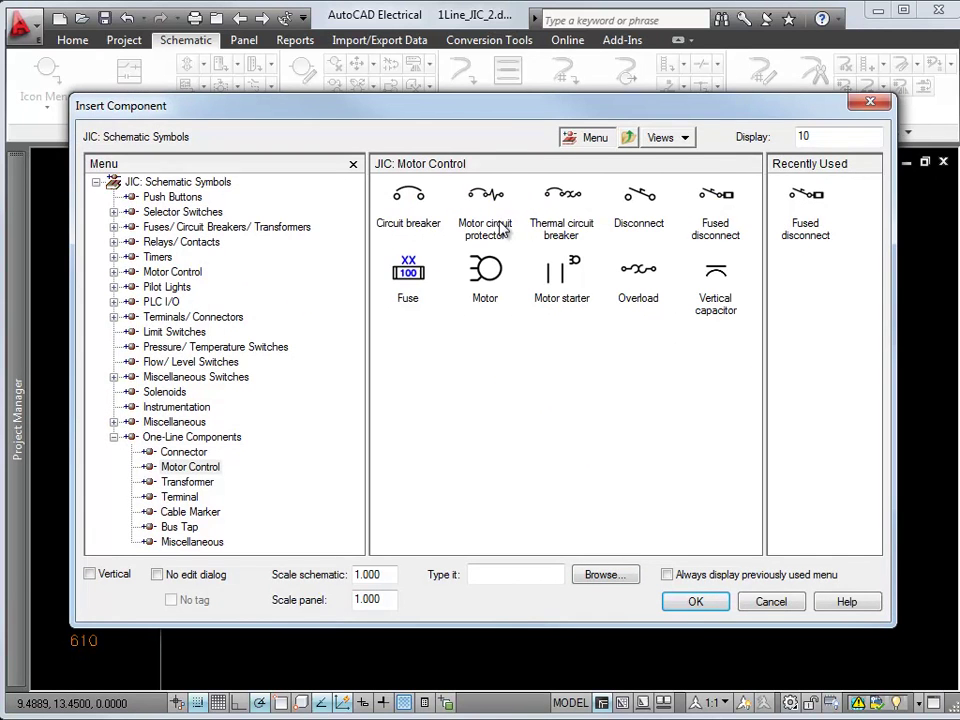
{"action": "left_click", "coordinate": [715, 225]}
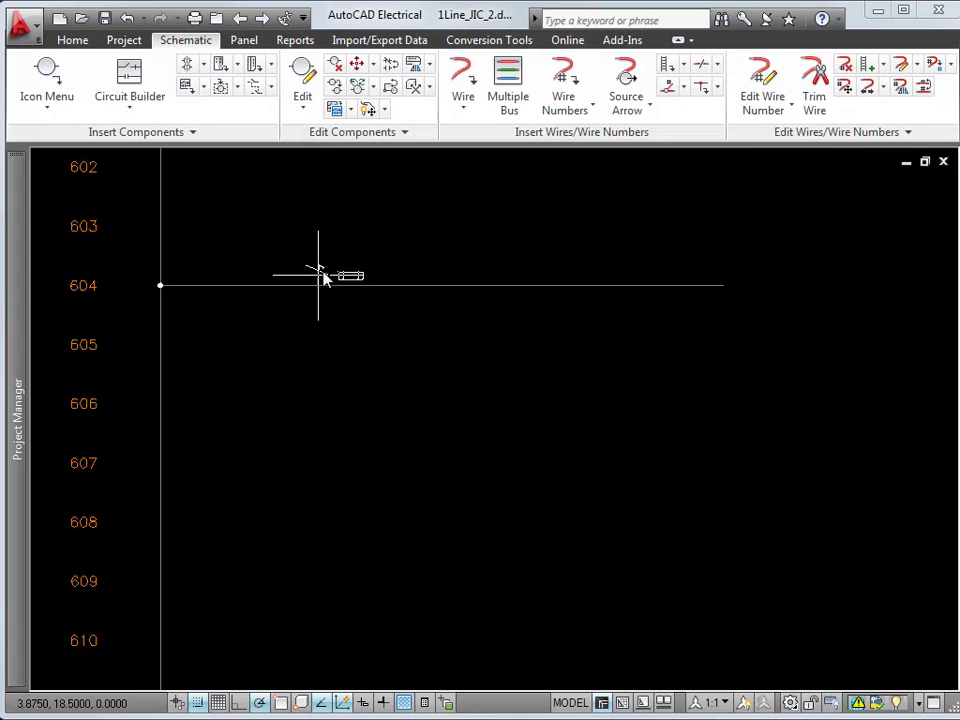
{"action": "left_click", "coordinate": [318, 276]}
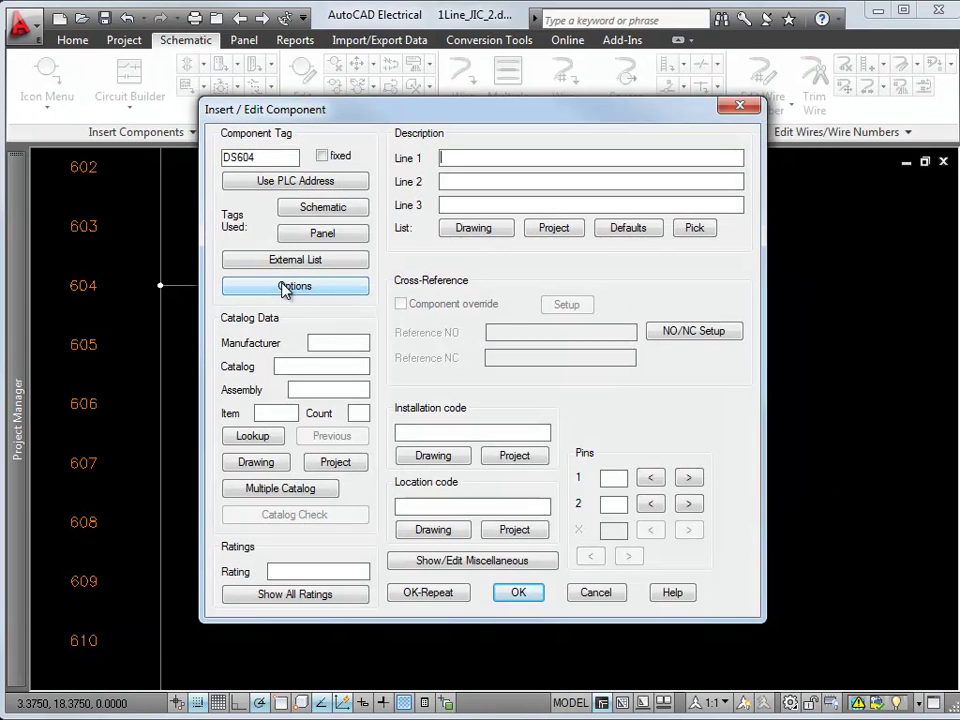
- Retag the disconnect from DS604 to DS1140 by copying the existing schematic tag
{"action": "left_click", "coordinate": [334, 208]}
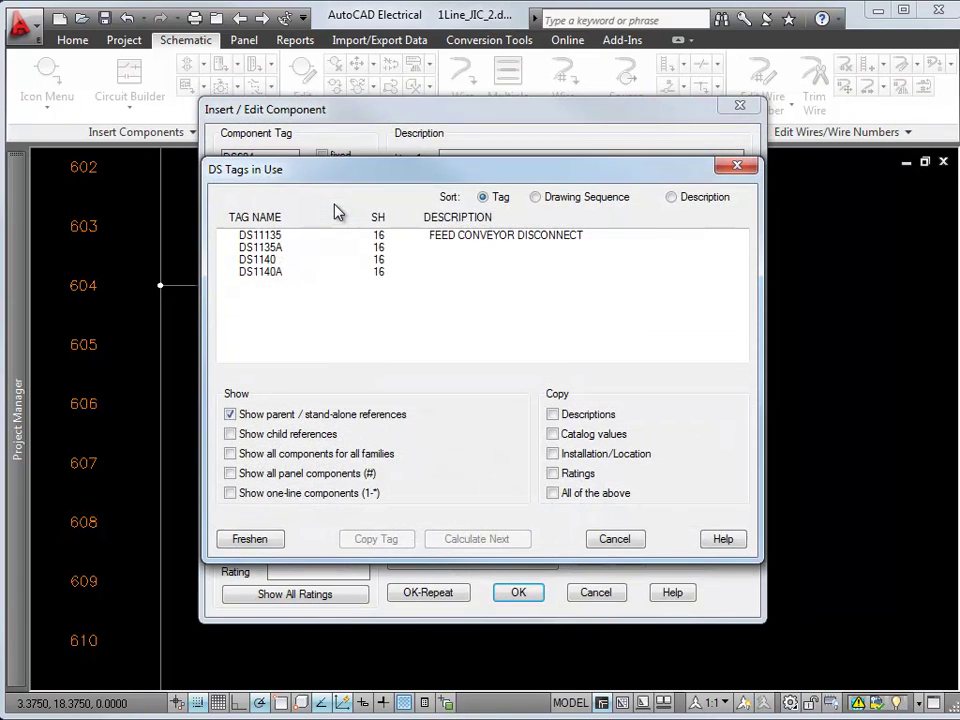
{"action": "left_click", "coordinate": [373, 260]}
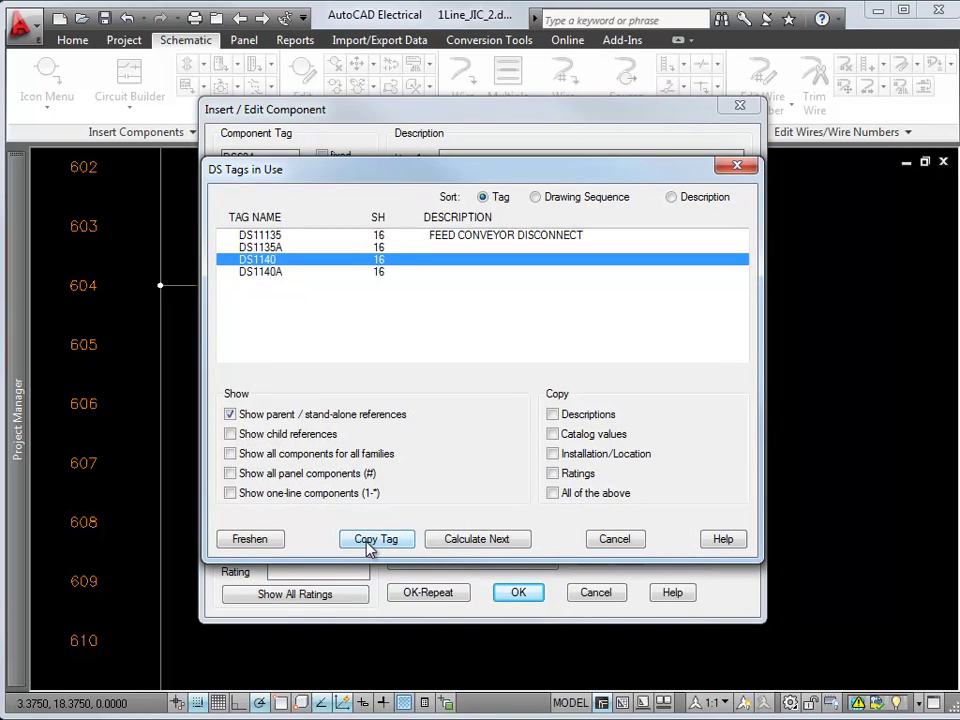
{"action": "left_click", "coordinate": [371, 543]}
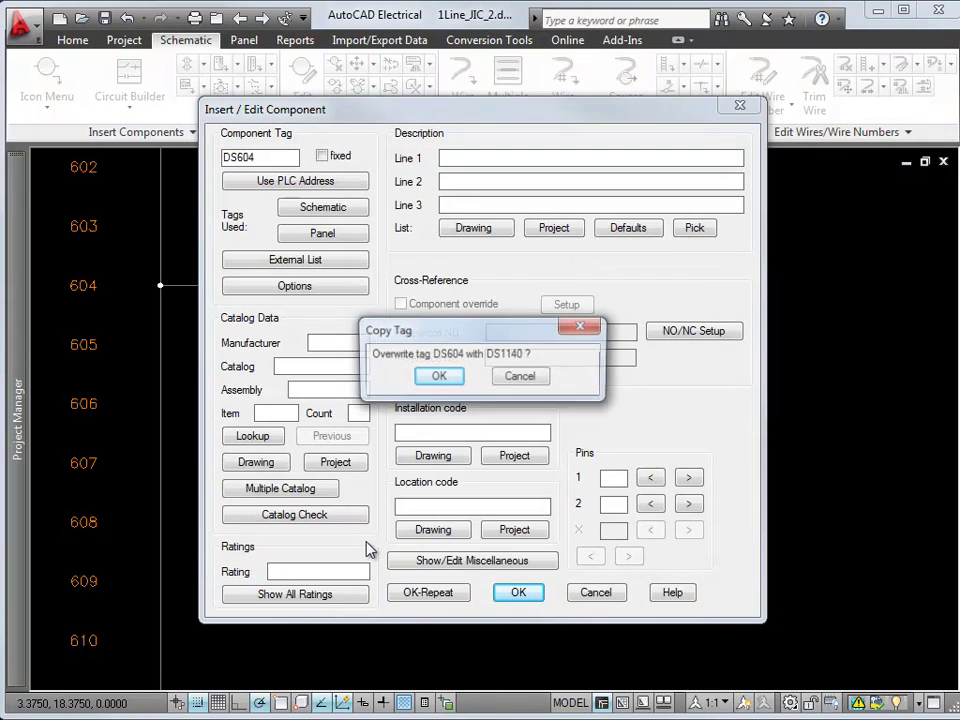
{"action": "left_click", "coordinate": [439, 376]}
{"action": "left_click", "coordinate": [500, 593]}
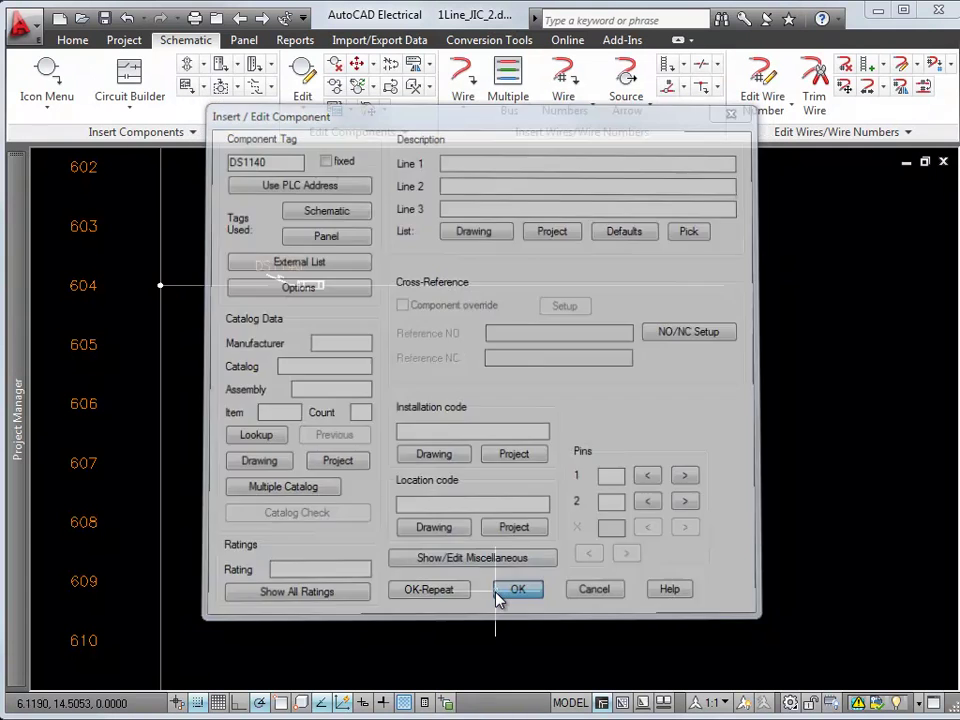
- Insert a one-line motor symbol near the right end of line 604
{"action": "left_click", "coordinate": [46, 78]}
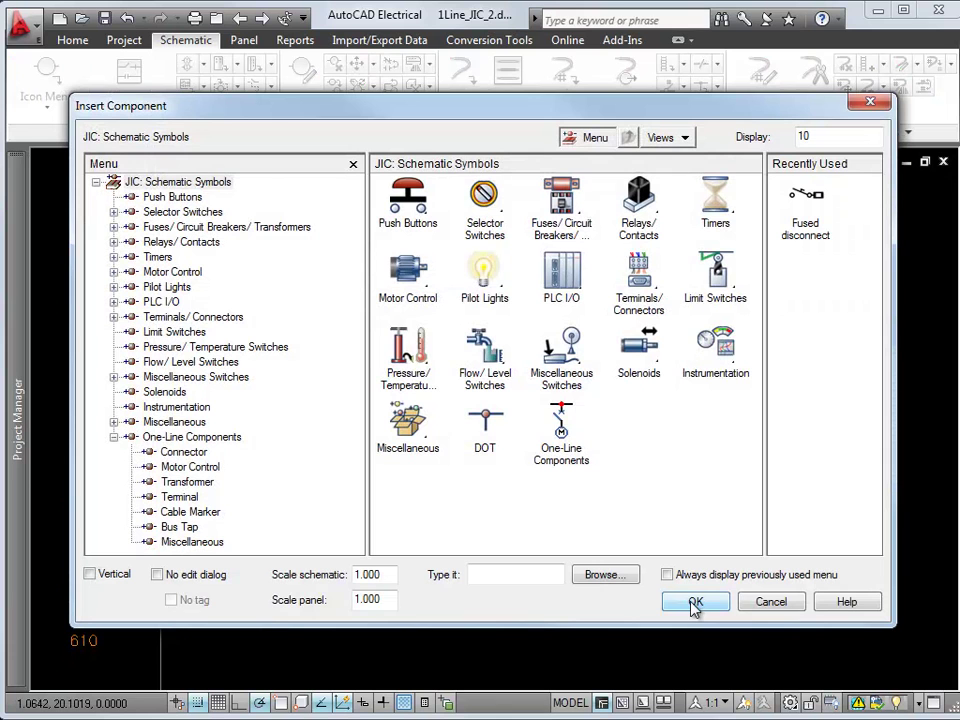
{"action": "left_click", "coordinate": [240, 438]}
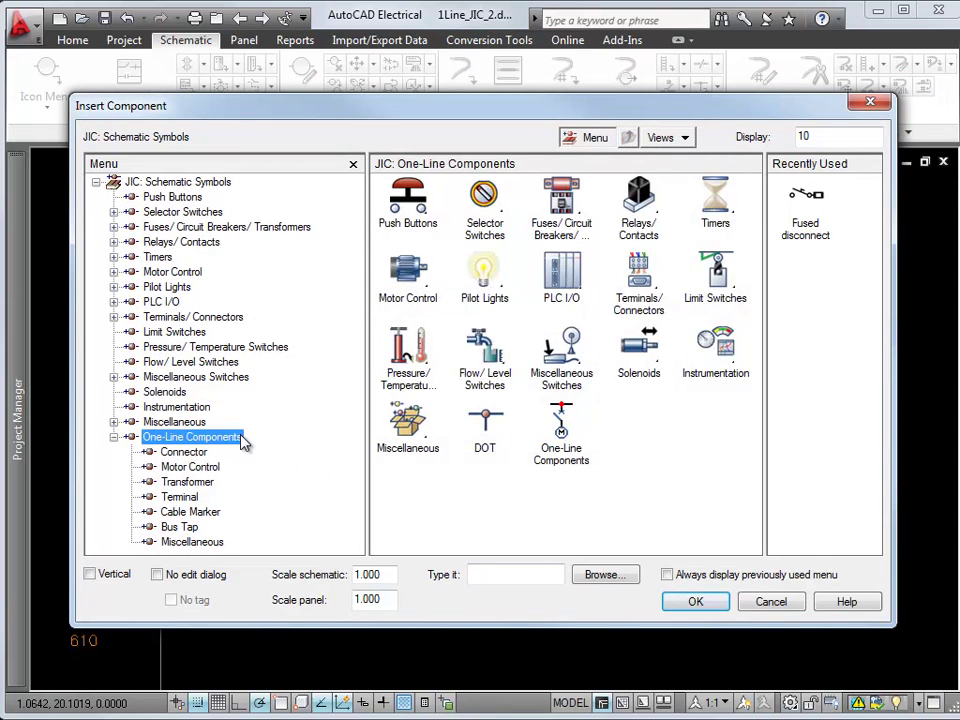
{"action": "left_click", "coordinate": [485, 223]}
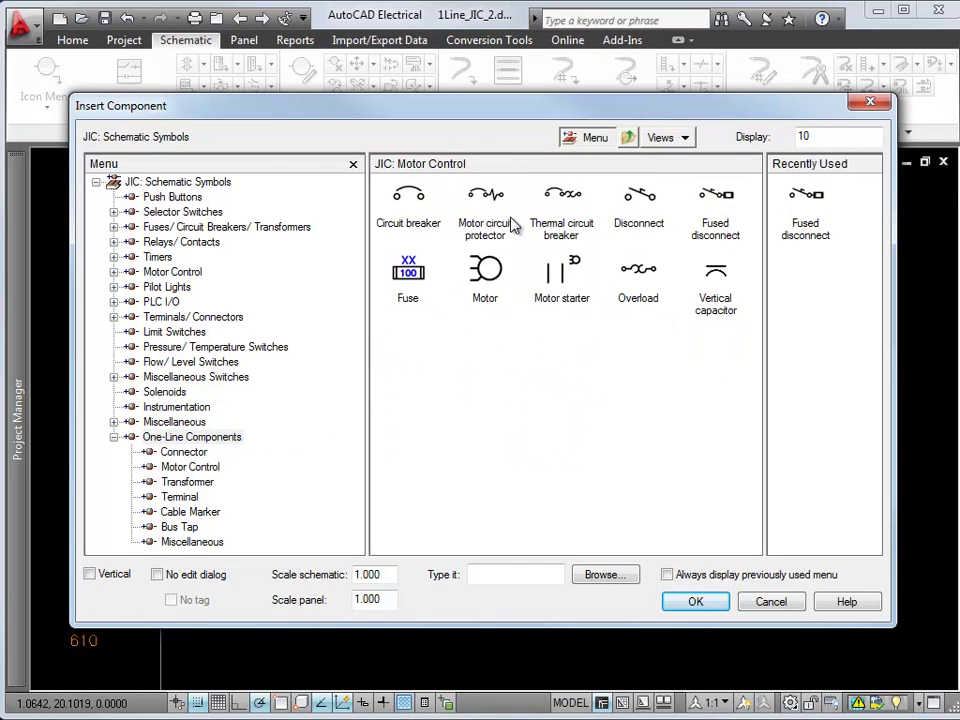
{"action": "left_click", "coordinate": [488, 278]}
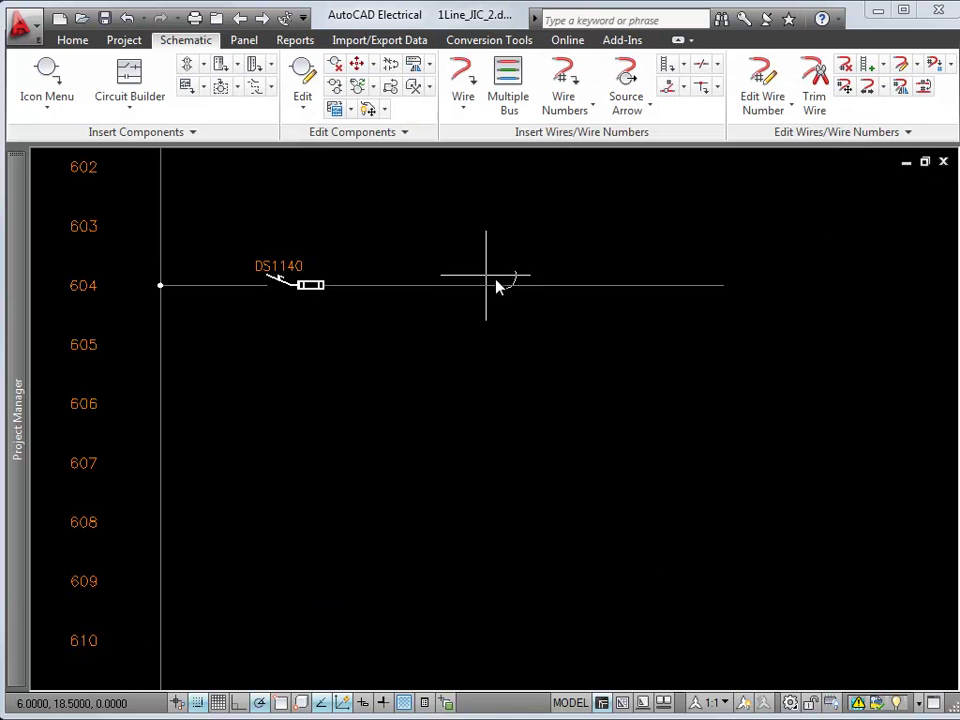
{"action": "left_click", "coordinate": [693, 288]}
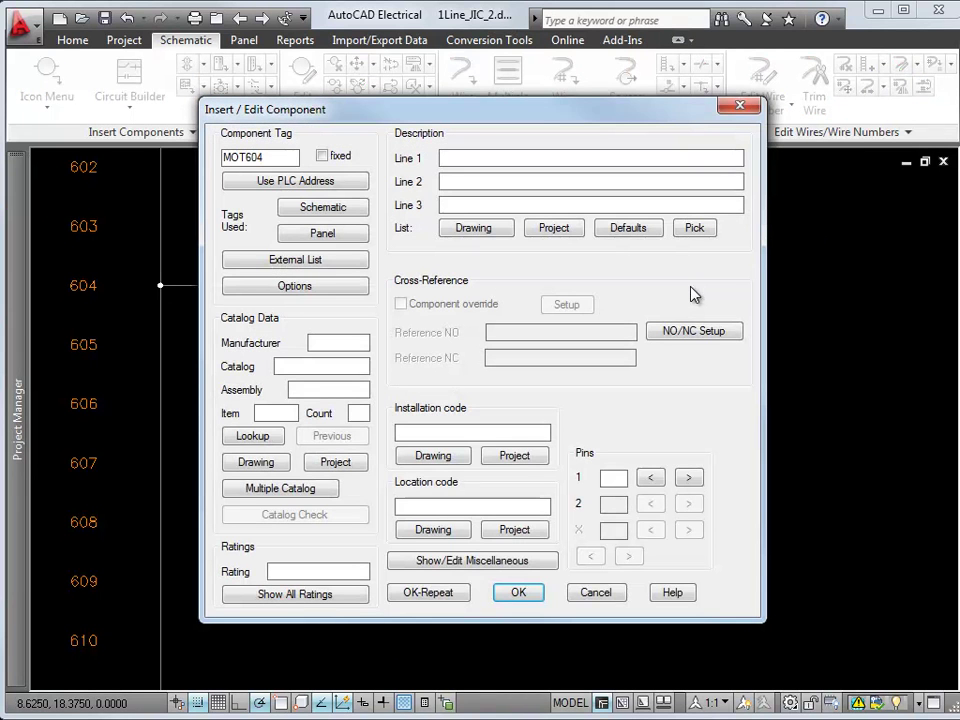
- Retag the motor from MOT604 to MOT1140 by copying the existing schematic tag
{"action": "left_click", "coordinate": [360, 210]}
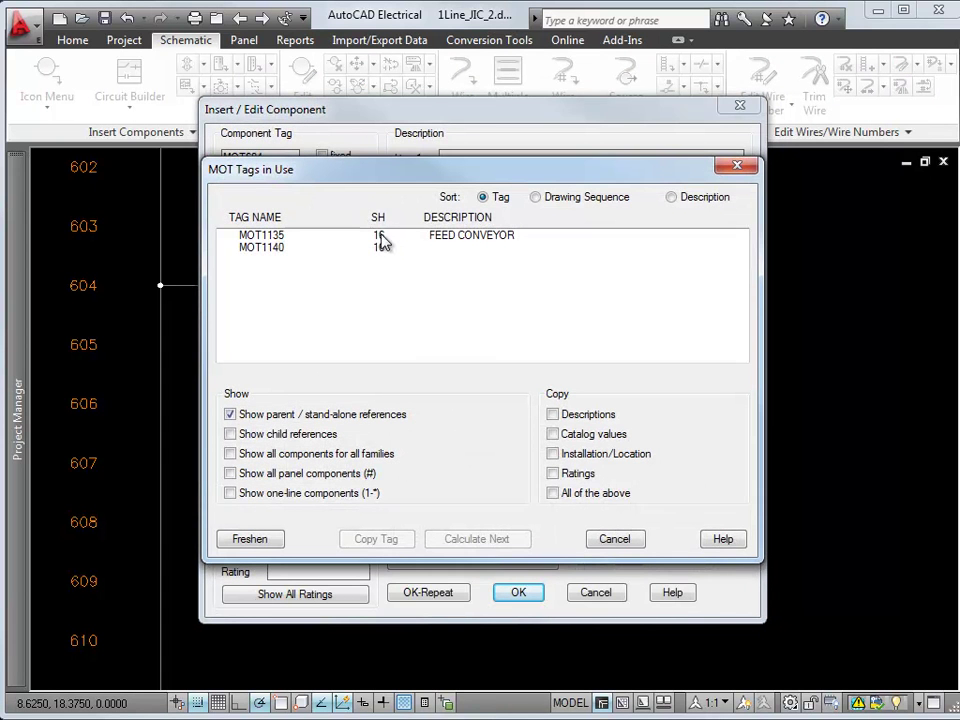
{"action": "left_click", "coordinate": [387, 250]}
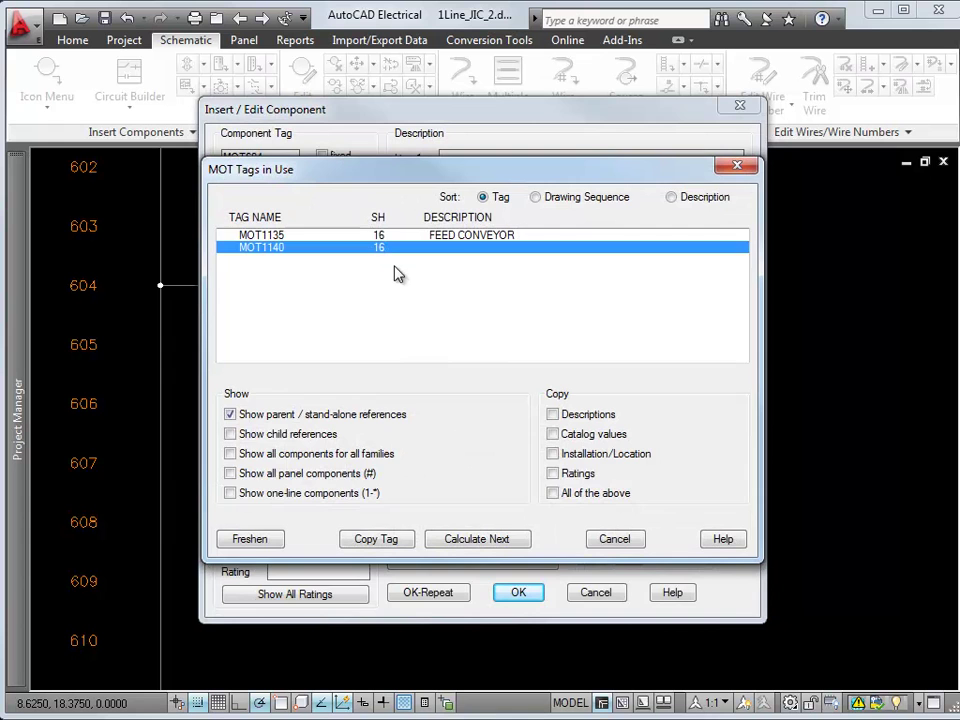
{"action": "left_click", "coordinate": [376, 539]}
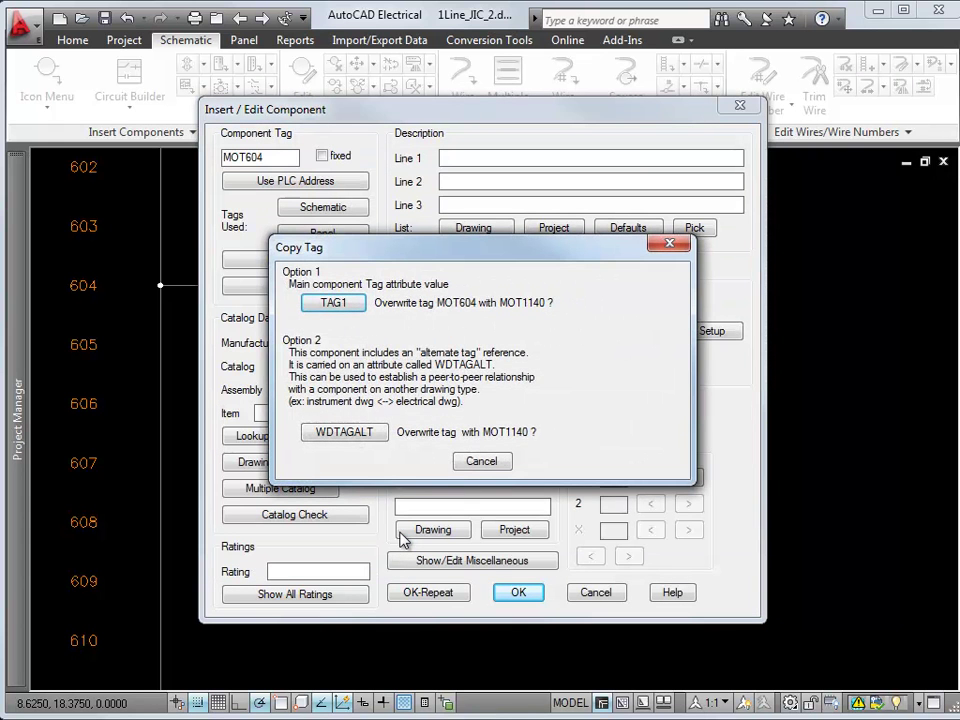
{"action": "left_click", "coordinate": [333, 303]}
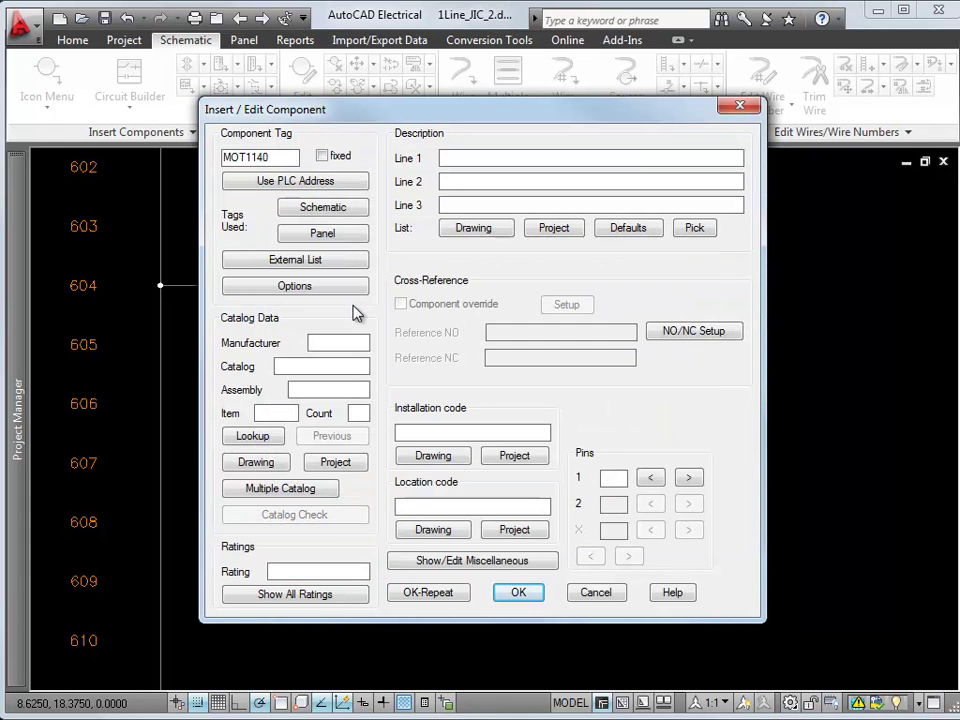
{"action": "left_click", "coordinate": [518, 593]}
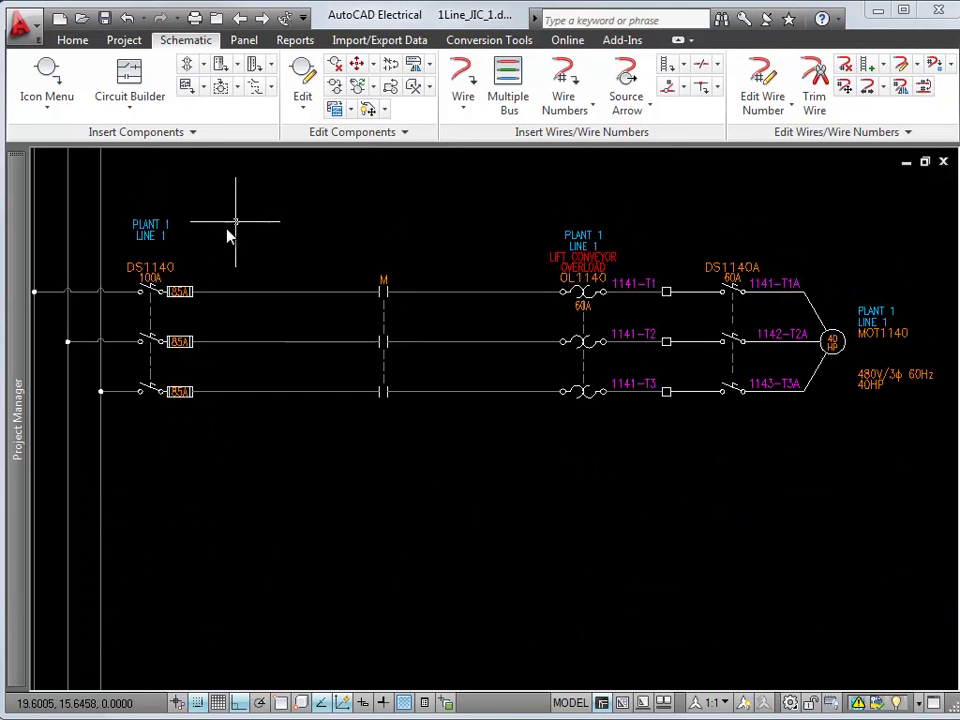
- Give DS1140 the description CONVEYOR DISCONNECT, updating and saving the linked drawings
{"action": "right_click", "coordinate": [168, 272]}
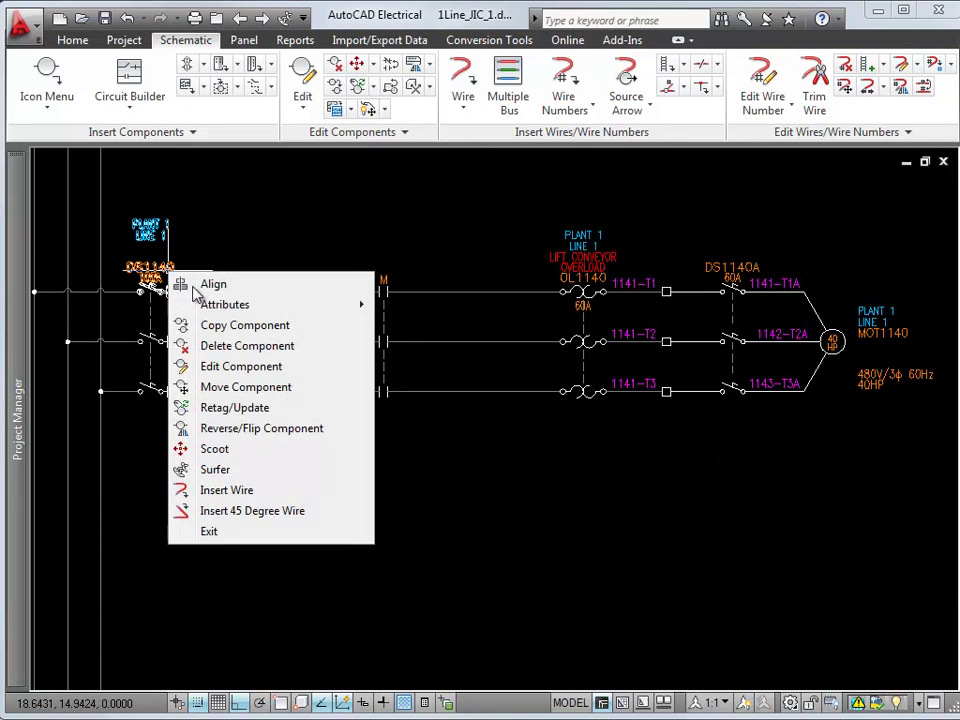
{"action": "left_click", "coordinate": [257, 366]}
{"action": "type", "text": "DISCONNECT"}
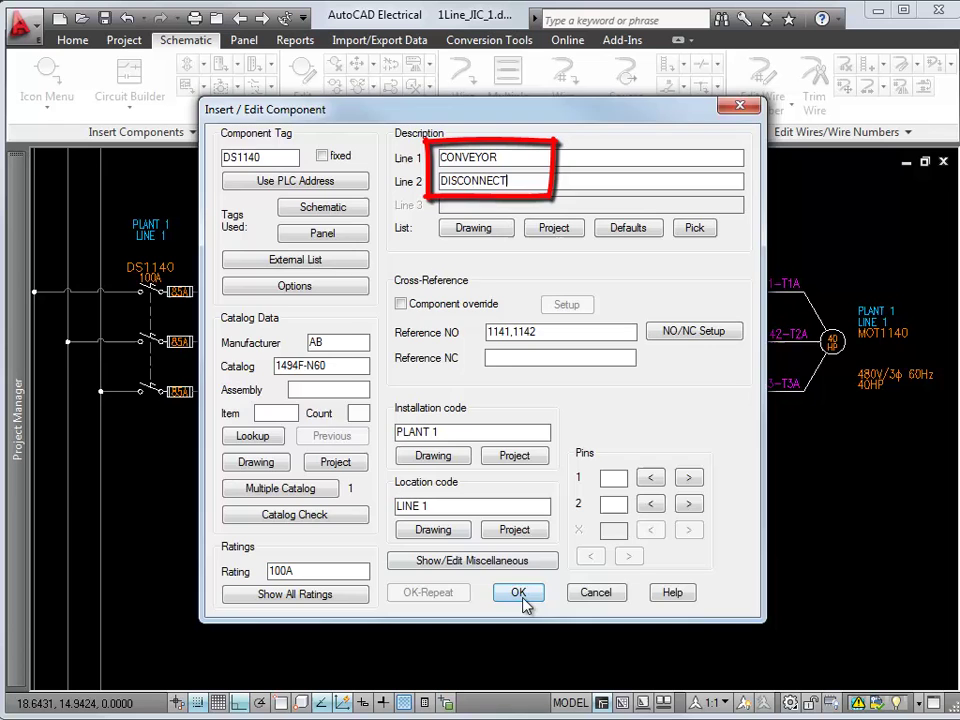
{"action": "left_click", "coordinate": [518, 593]}
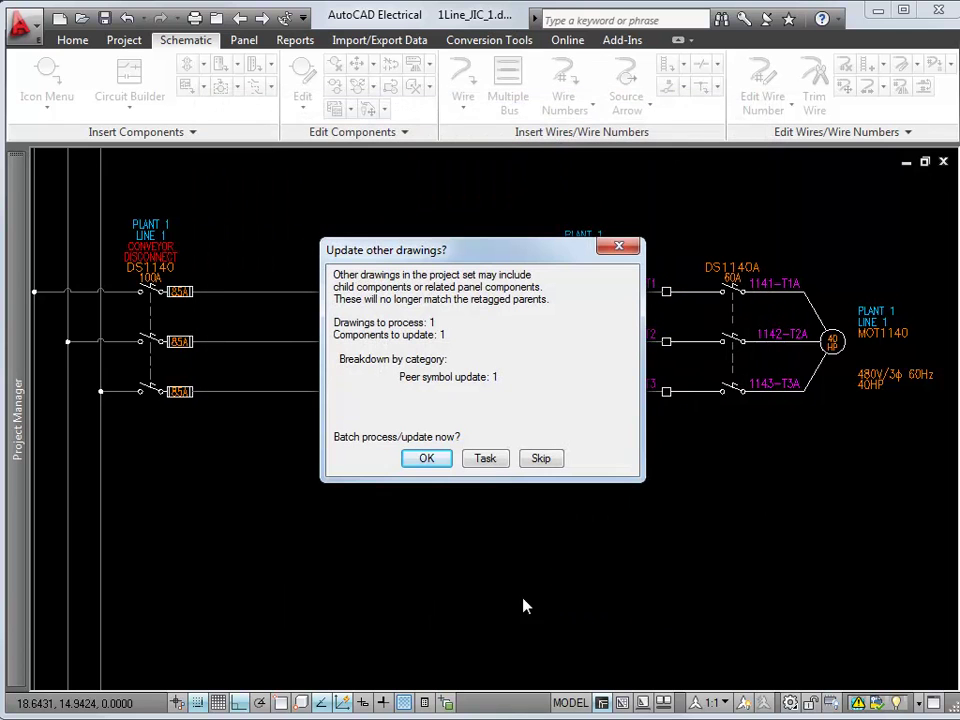
{"action": "left_click", "coordinate": [441, 464]}
{"action": "left_click", "coordinate": [416, 378]}
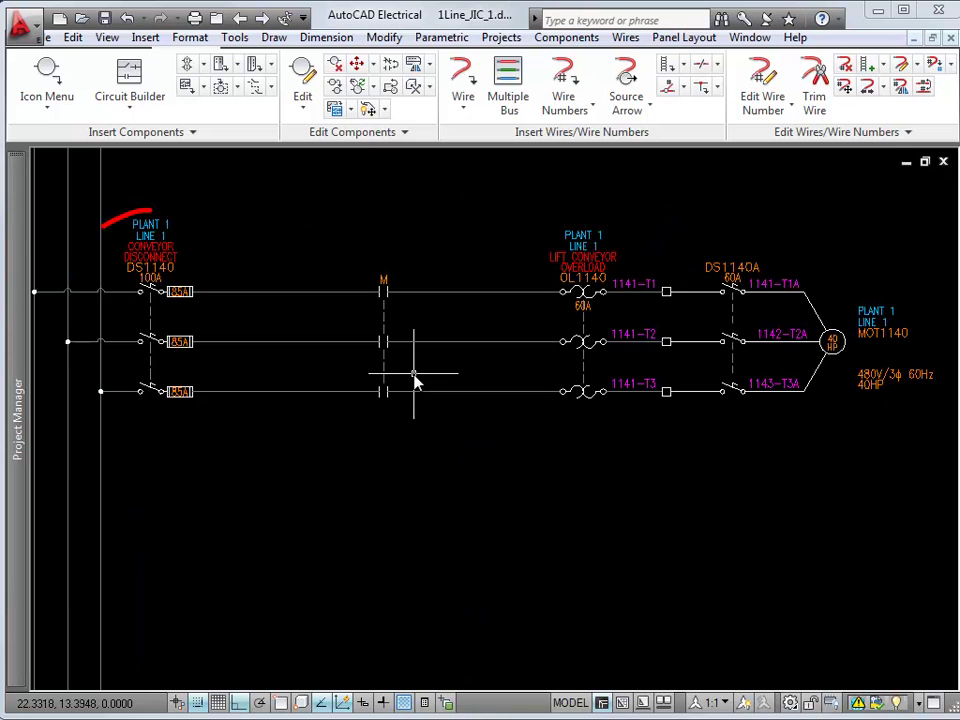
- Repeat Edit Component on motor MOT1140, entering description lines LIFT, CONVEYOR, MOTOR
{"action": "right_click", "coordinate": [414, 378]}
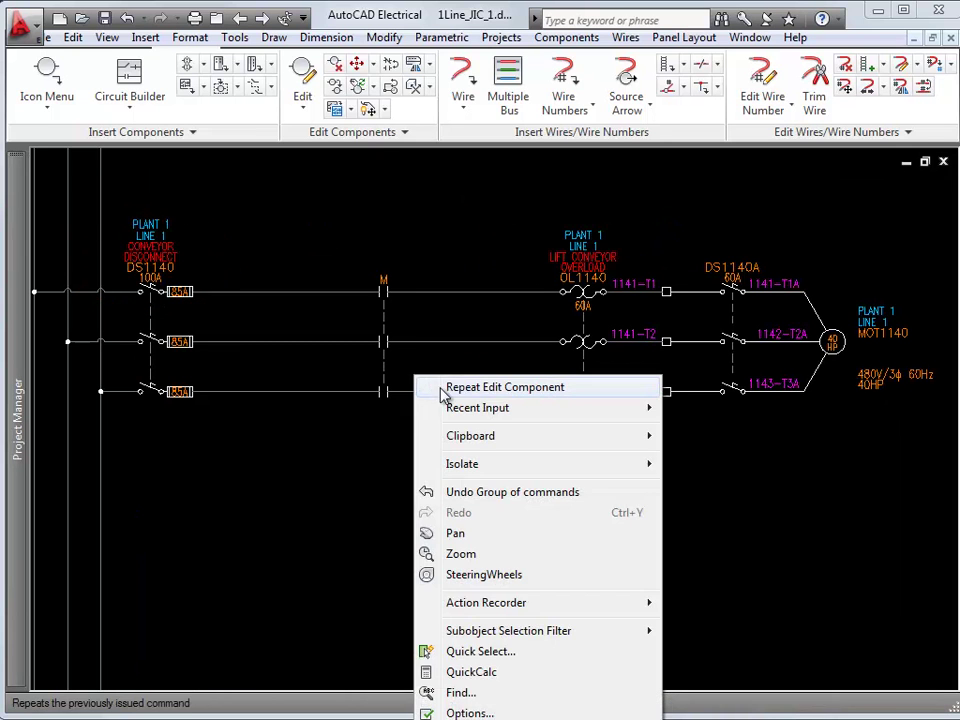
{"action": "left_click", "coordinate": [454, 388]}
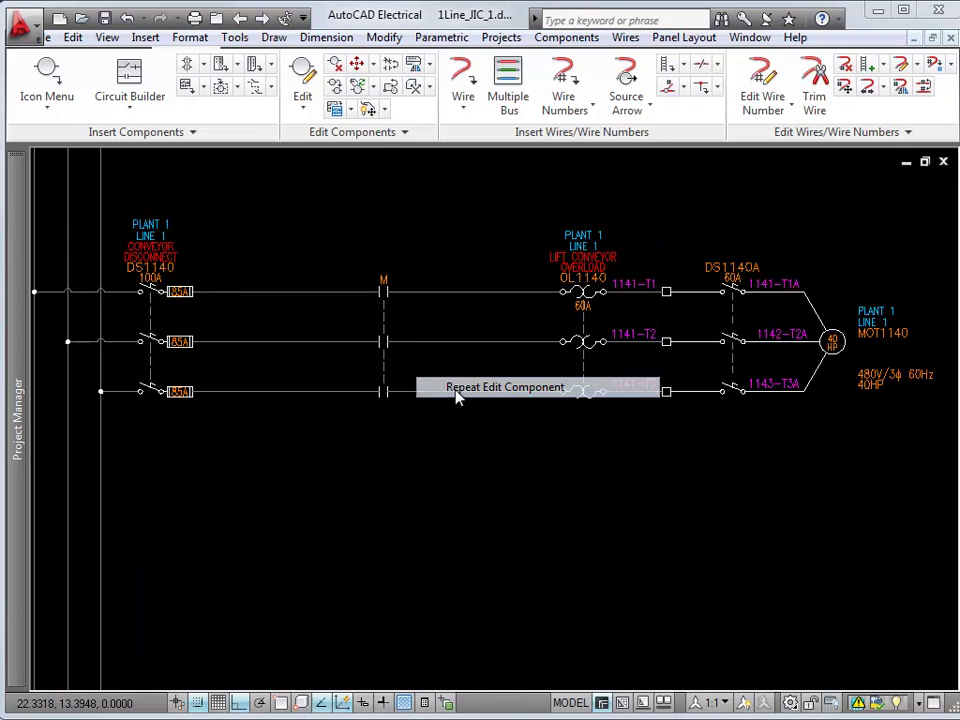
{"action": "left_click", "coordinate": [865, 327]}
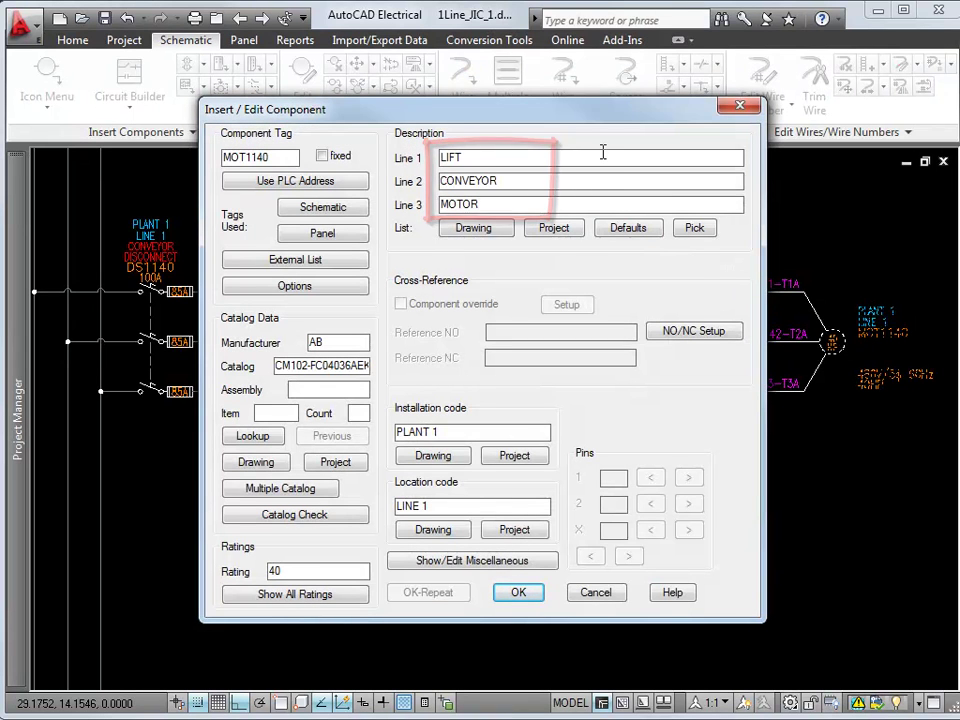
- Apply LIFT CONVEYOR MOTOR to MOT1140, update the other drawing, and save
{"action": "left_click", "coordinate": [518, 593]}
{"action": "left_click", "coordinate": [423, 460]}
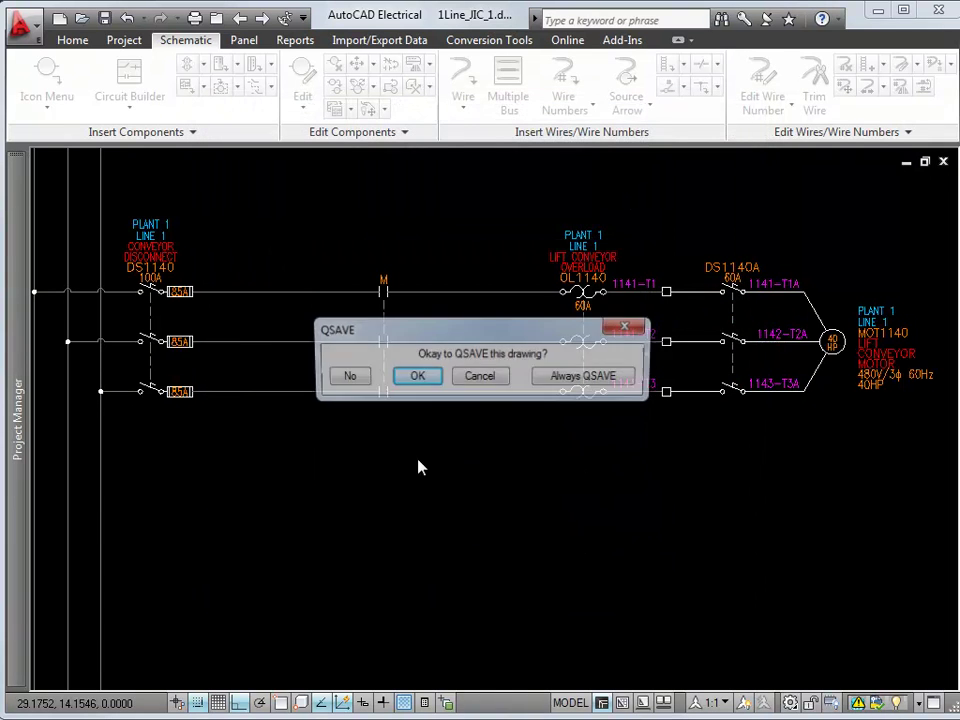
{"action": "left_click", "coordinate": [413, 377]}
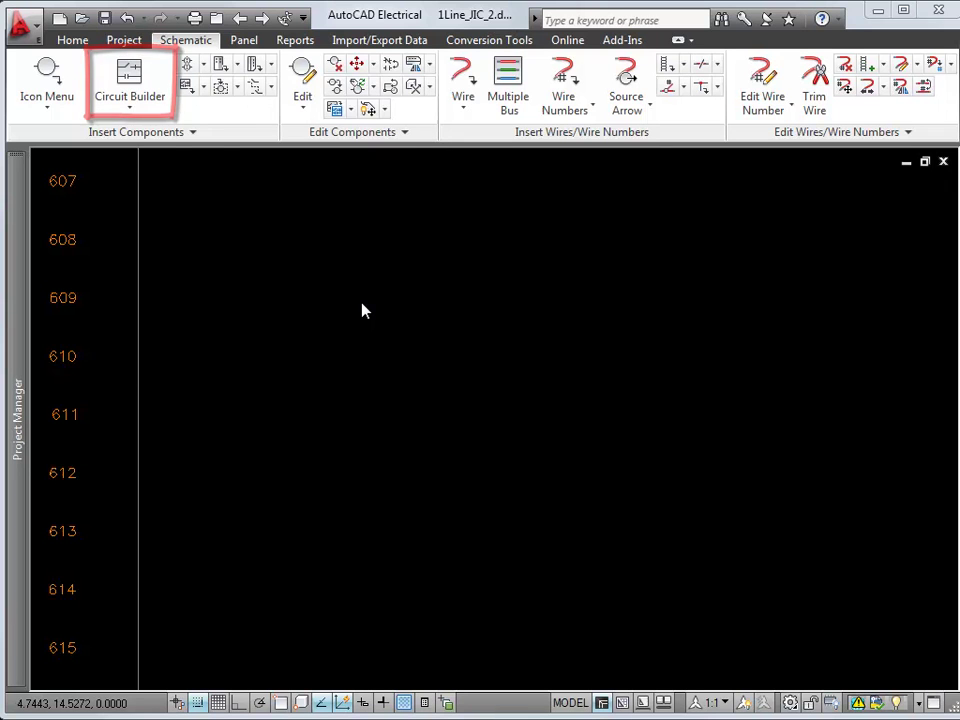
- Place a Horizontal FVNR one-line motor circuit on rung 609 in configure mode
{"action": "left_click", "coordinate": [131, 80]}
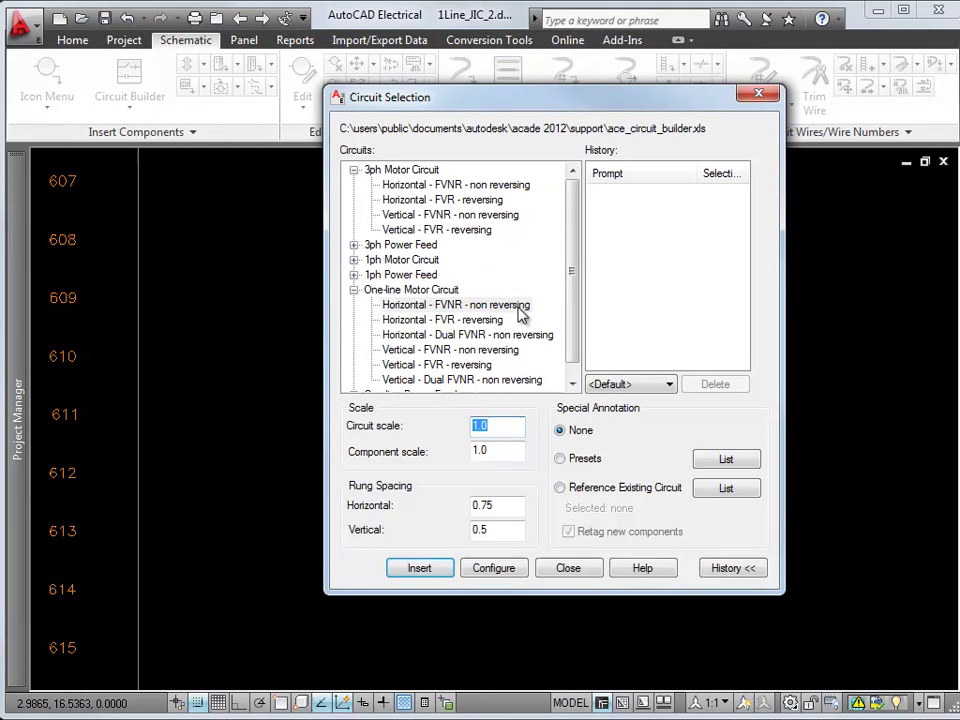
{"action": "left_click", "coordinate": [519, 313]}
{"action": "left_click", "coordinate": [496, 576]}
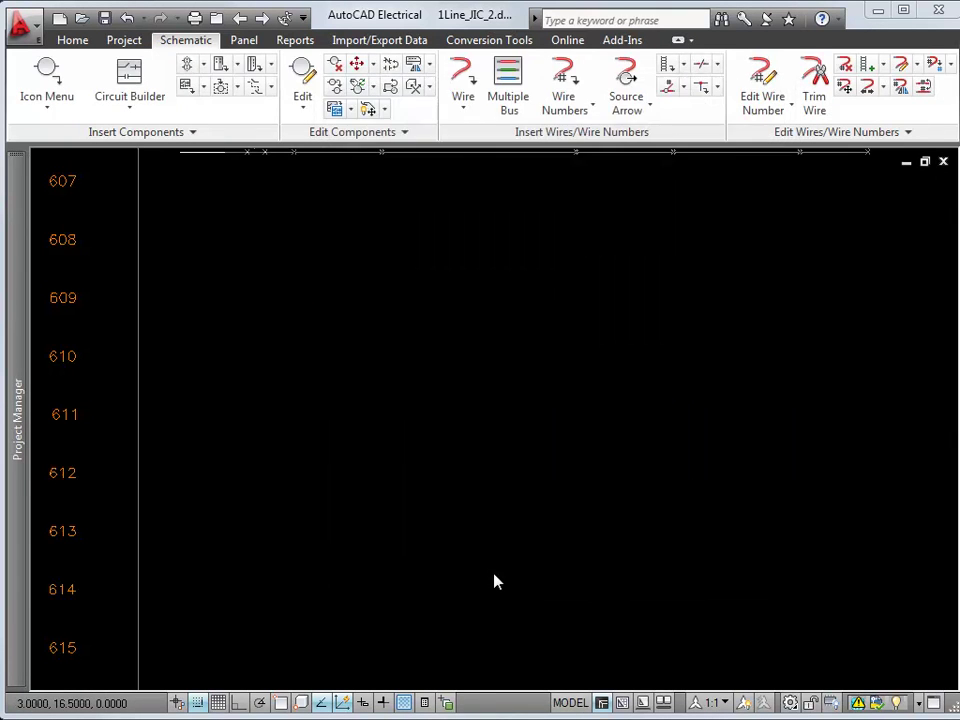
{"action": "left_click", "coordinate": [142, 305]}
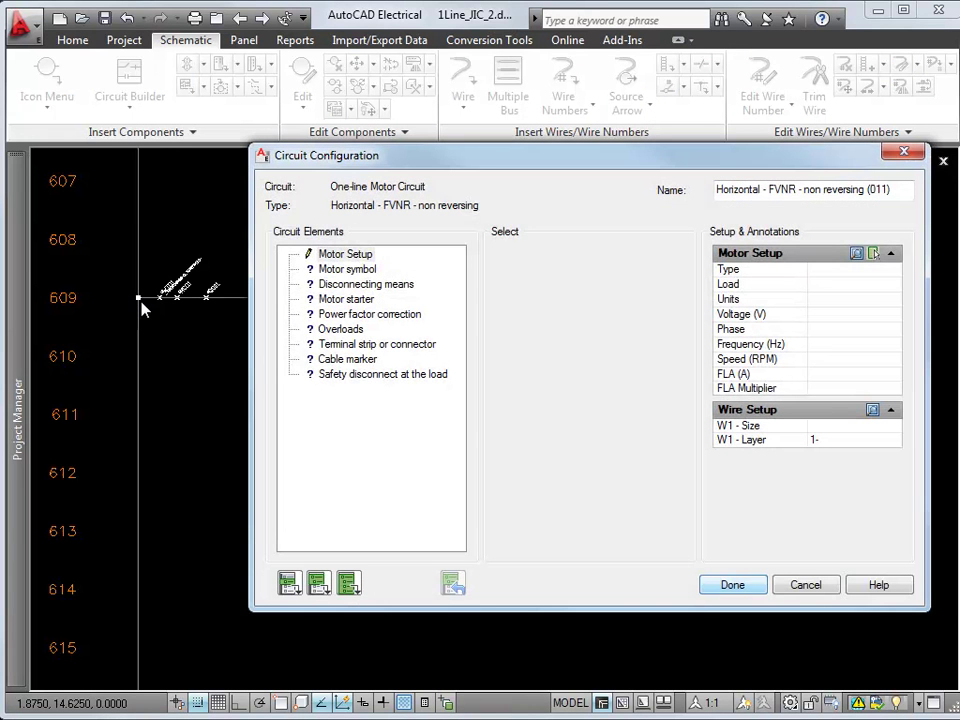
- Choose a 480 V, 60 Hz, 25 HP 1200 RPM motor, then build all circuit elements
{"action": "left_click", "coordinate": [856, 253]}
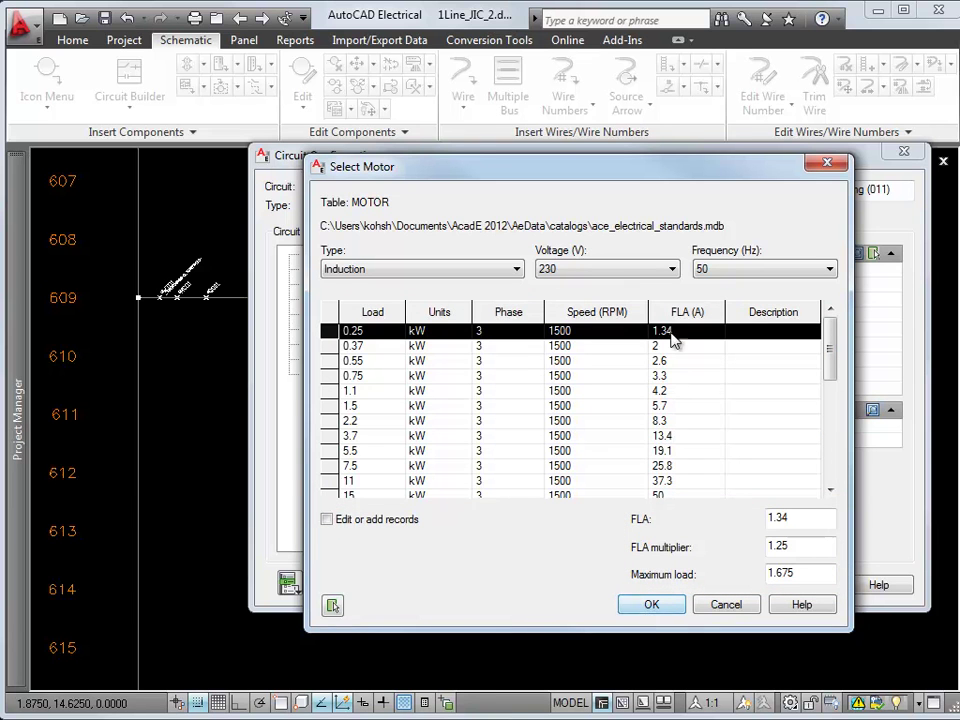
{"action": "left_click", "coordinate": [672, 270]}
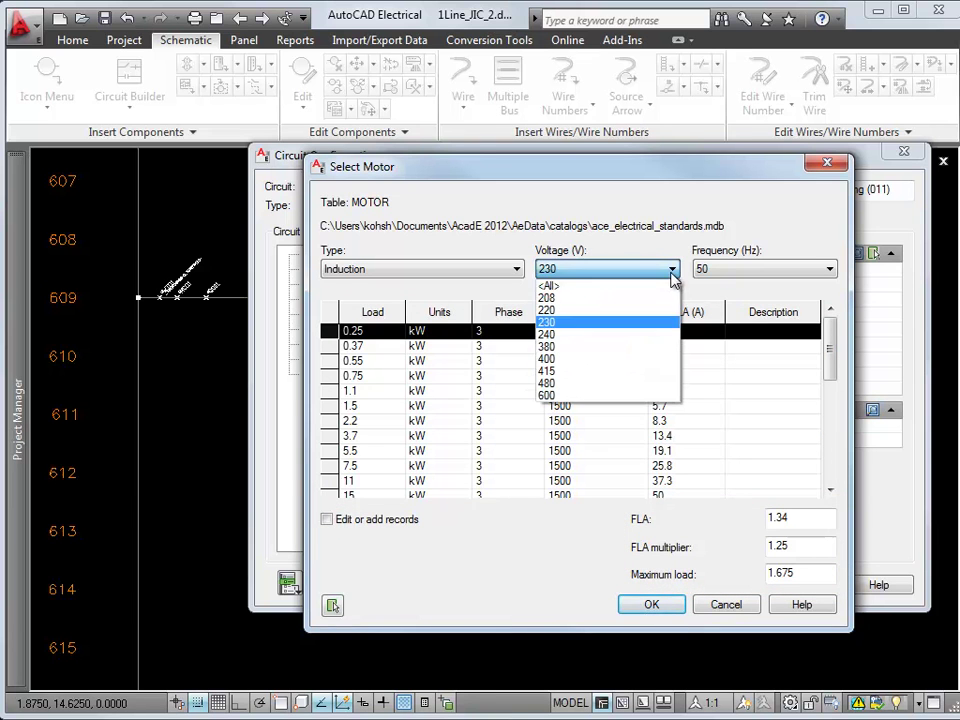
{"action": "left_click", "coordinate": [668, 391]}
{"action": "left_click", "coordinate": [769, 272]}
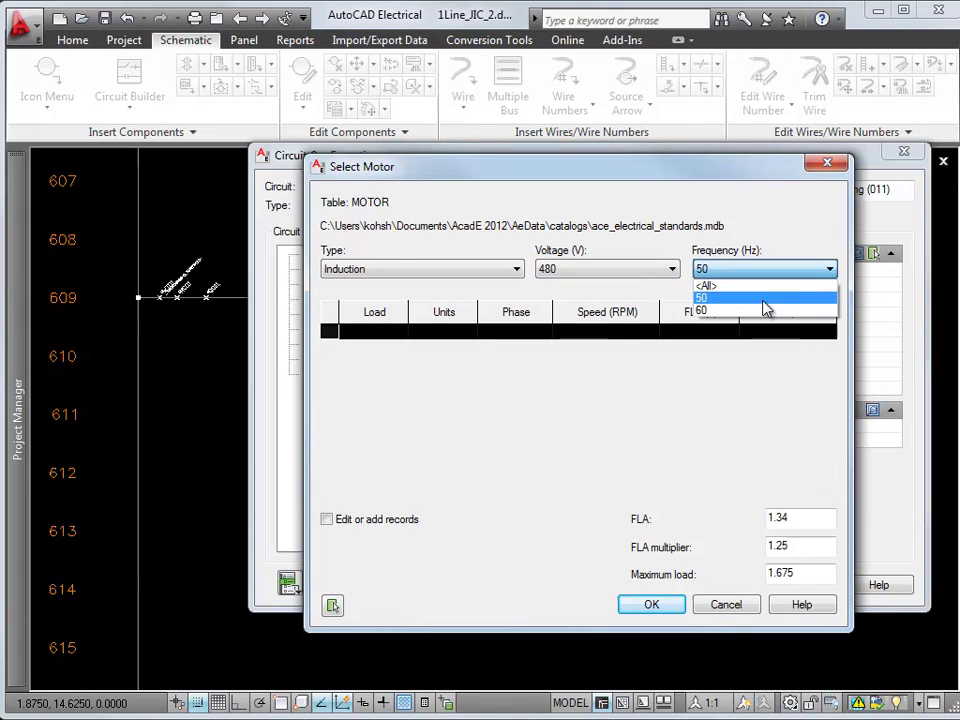
{"action": "left_click", "coordinate": [762, 312]}
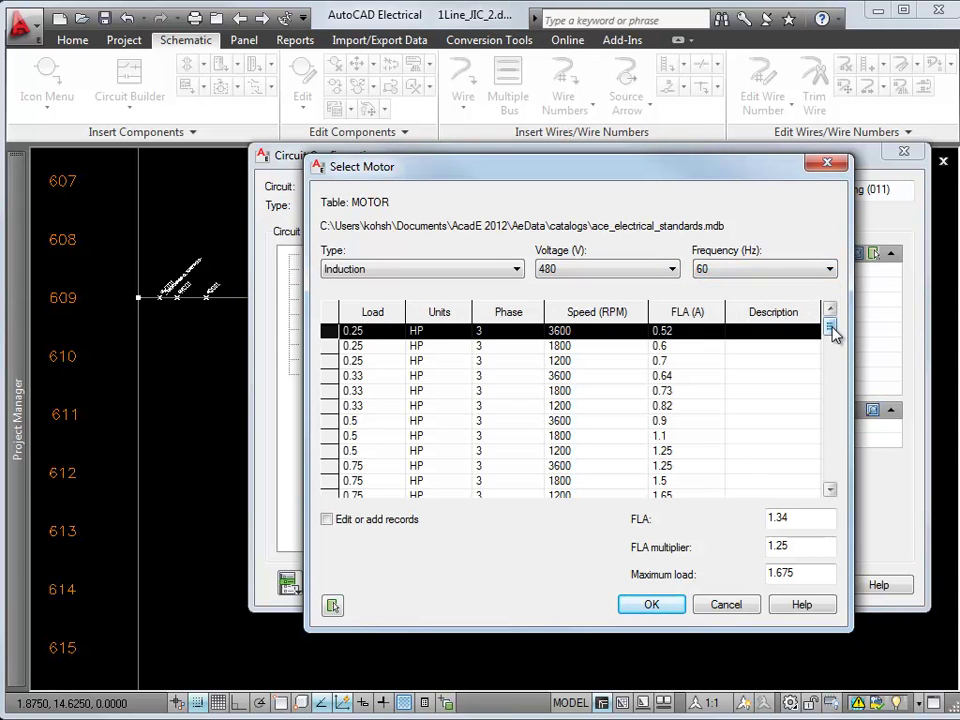
{"action": "left_click_drag", "start_coordinate": [830, 321], "coordinate": [838, 400]}
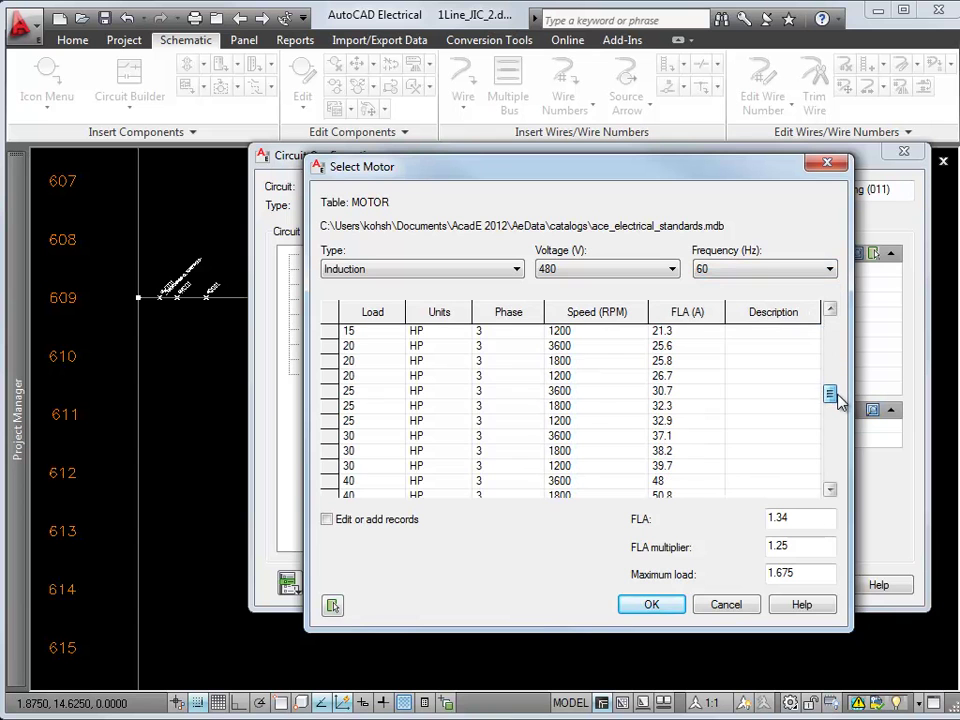
{"action": "left_click", "coordinate": [770, 422]}
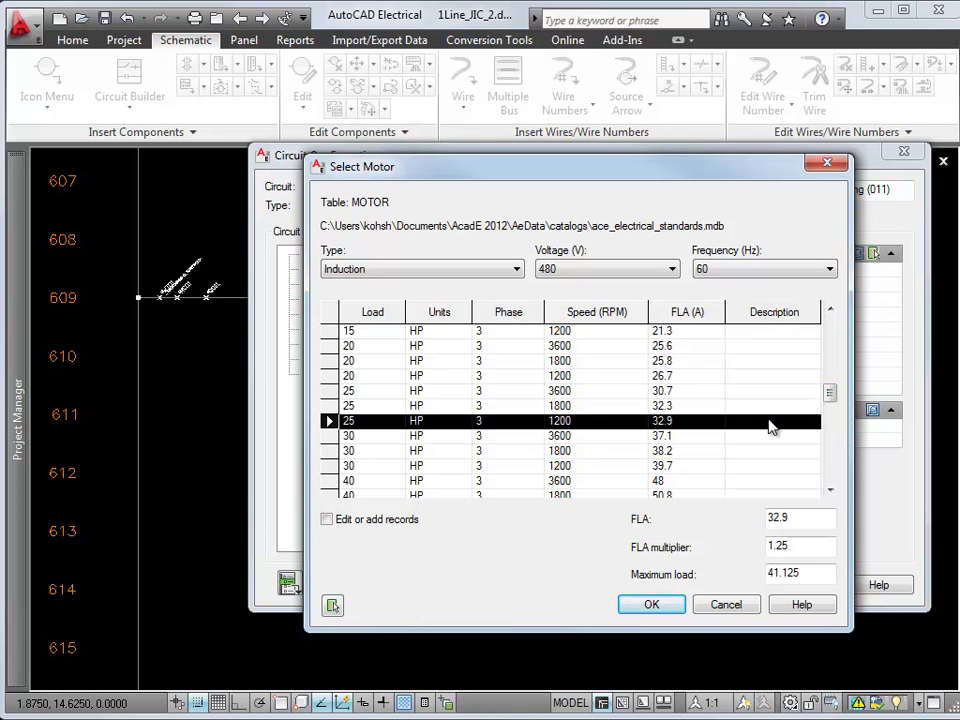
{"action": "left_click", "coordinate": [668, 609]}
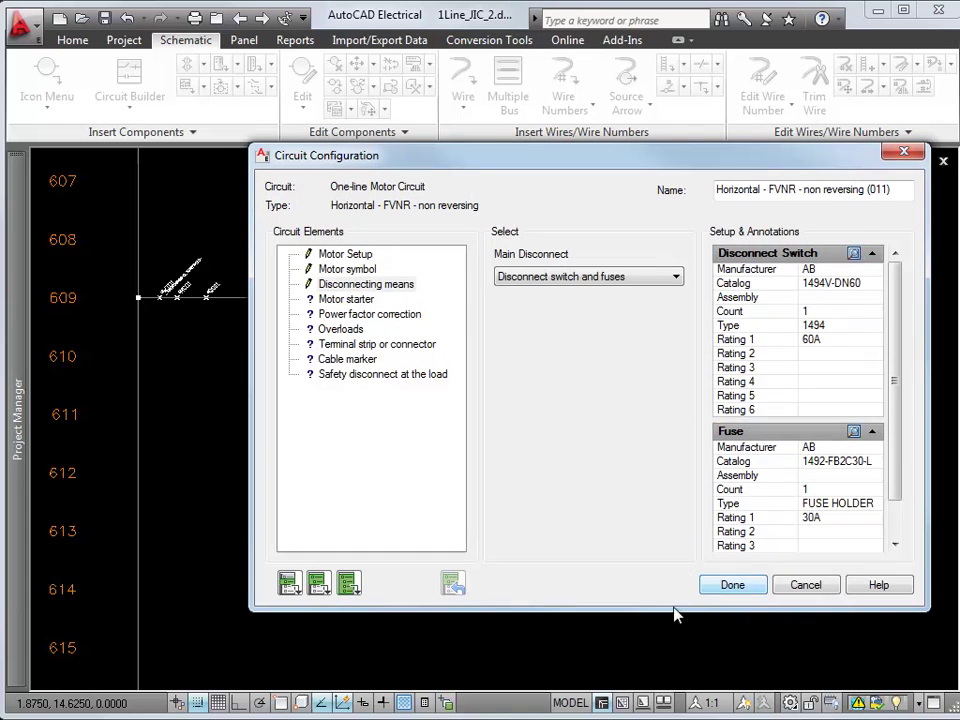
{"action": "left_click", "coordinate": [349, 582]}
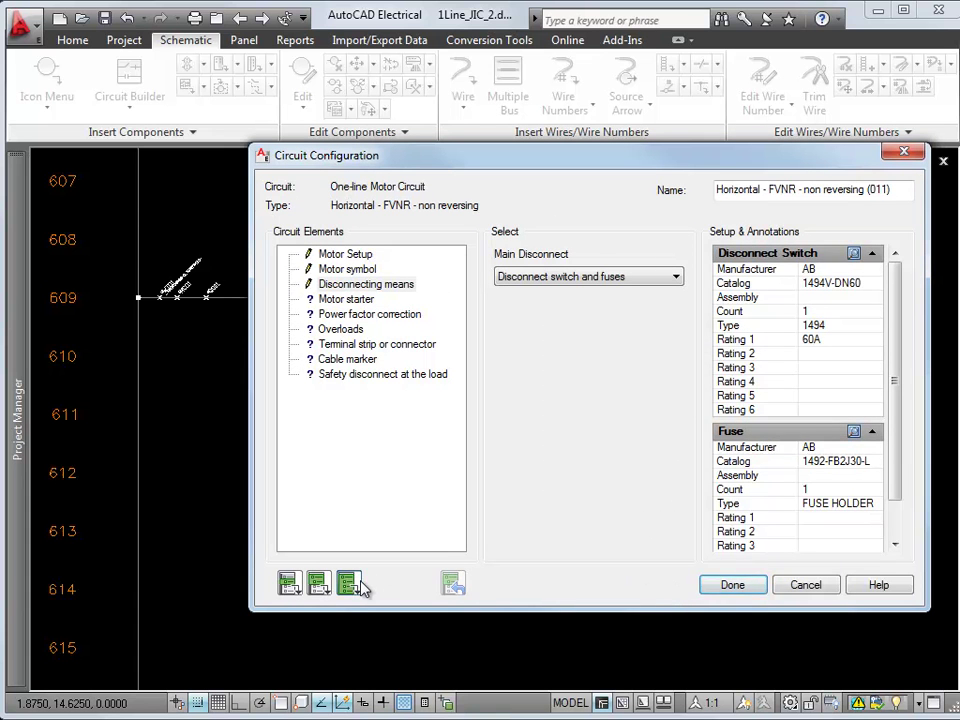
- Finish the rung 609 circuit, then try editing the wire number after OL609 and dismiss the notice
{"action": "left_click", "coordinate": [727, 584]}
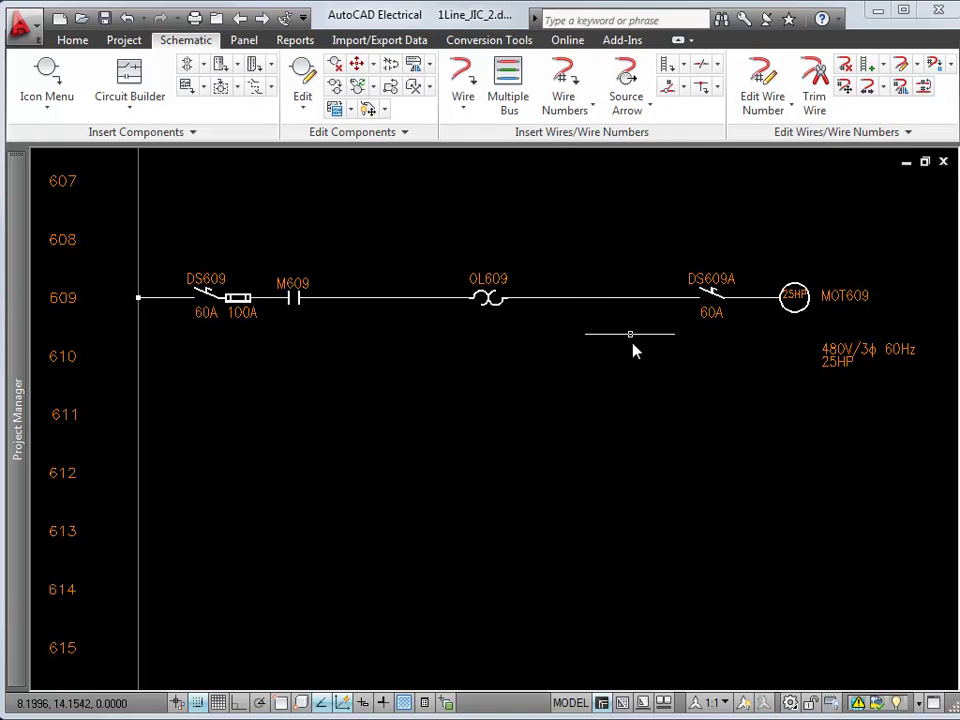
{"action": "right_click", "coordinate": [615, 300]}
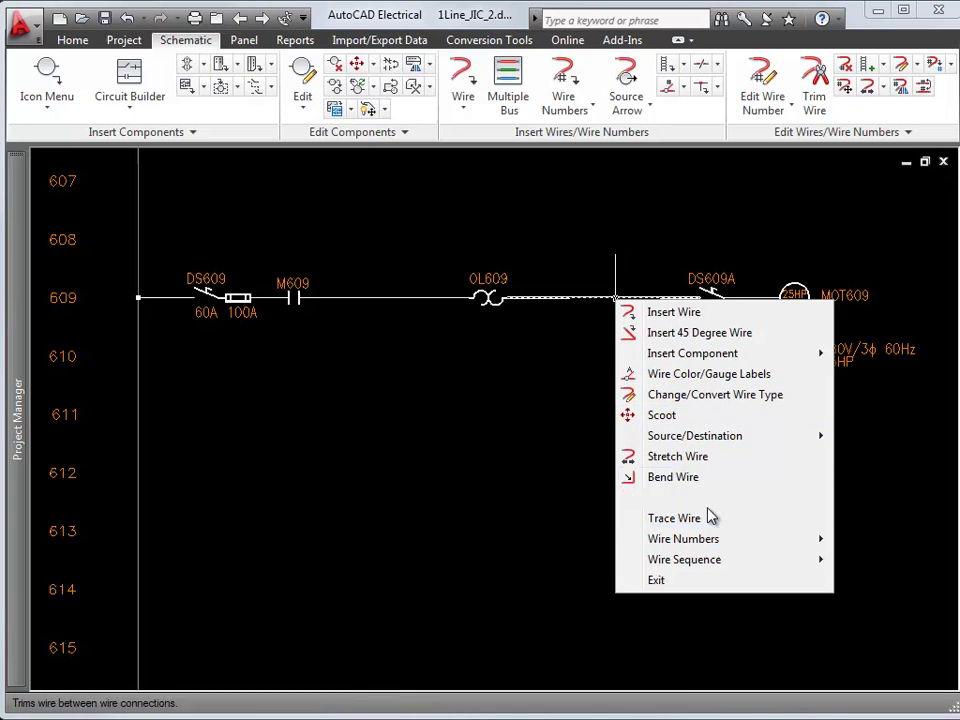
{"action": "mouse_move", "coordinate": [683, 539]}
{"action": "left_click", "coordinate": [900, 539]}
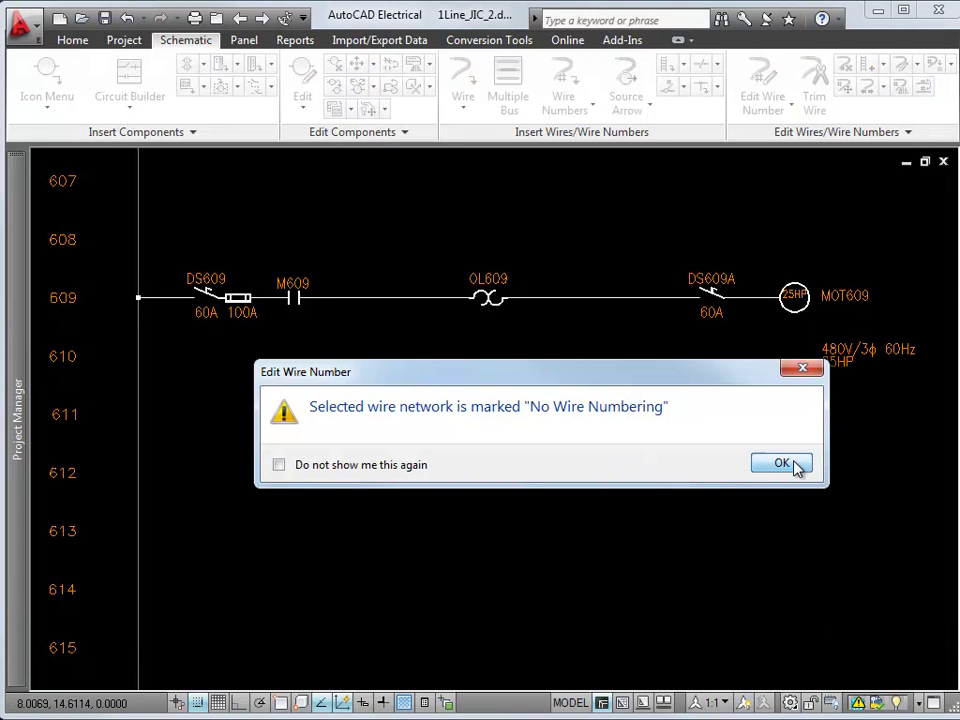
{"action": "left_click", "coordinate": [782, 463]}
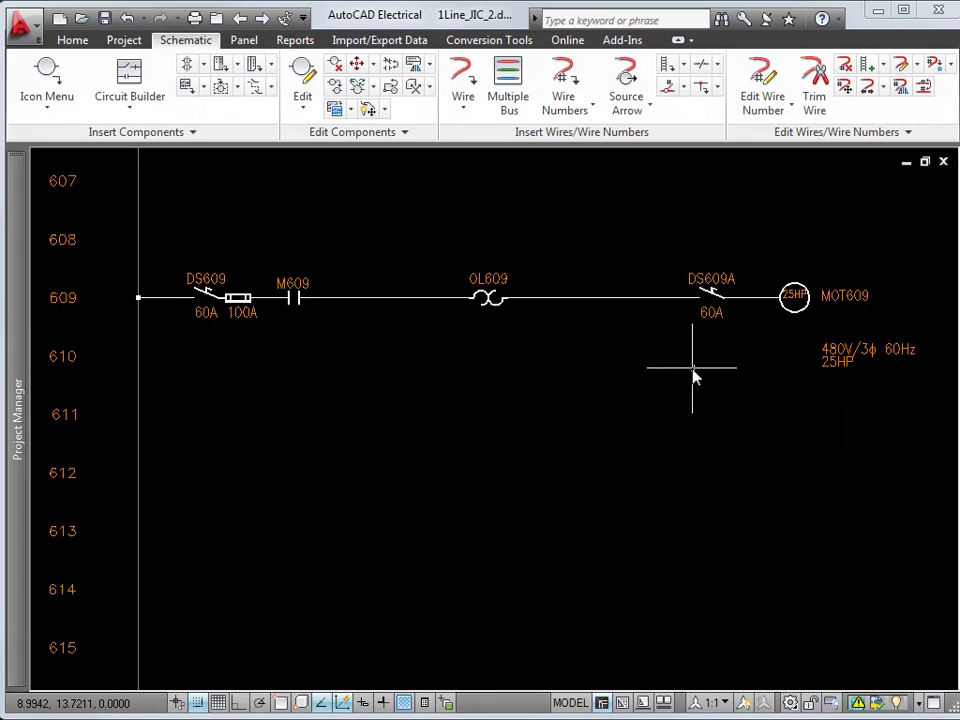
- Convert the line between OL609 and DS609A into a wire on layer 1-
{"action": "left_click", "coordinate": [634, 297]}
{"action": "right_click", "coordinate": [634, 297]}
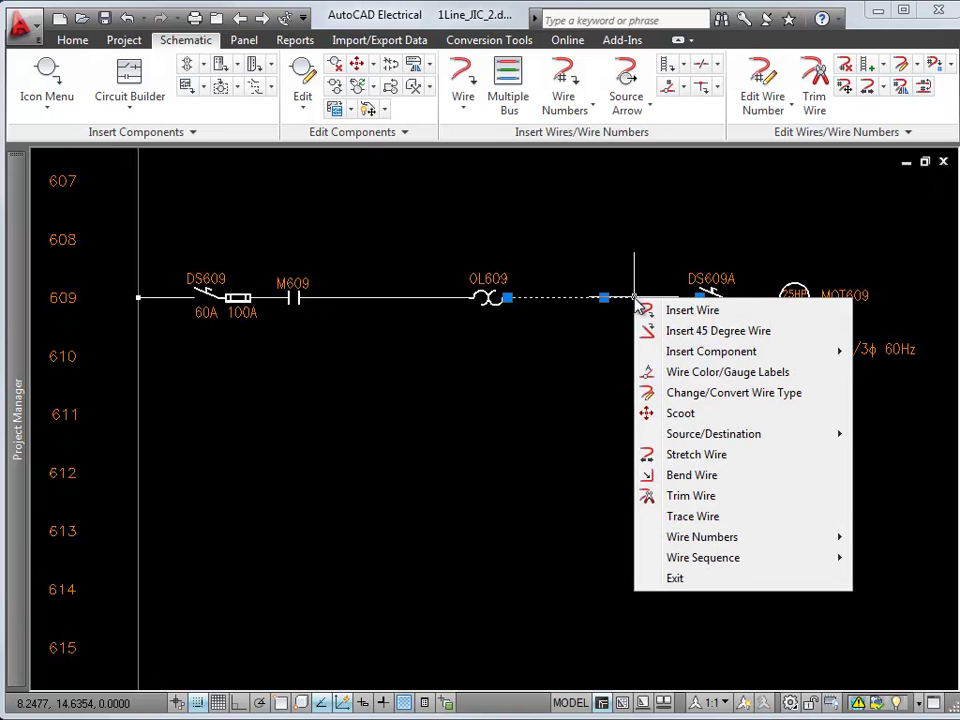
{"action": "left_click", "coordinate": [650, 392]}
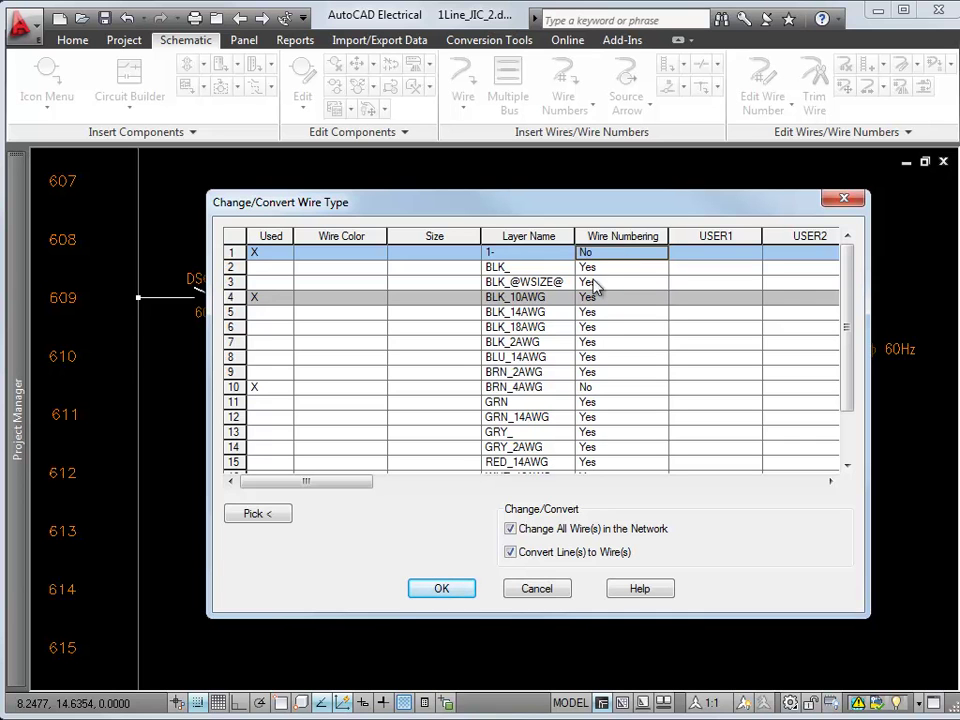
{"action": "left_click", "coordinate": [437, 586]}
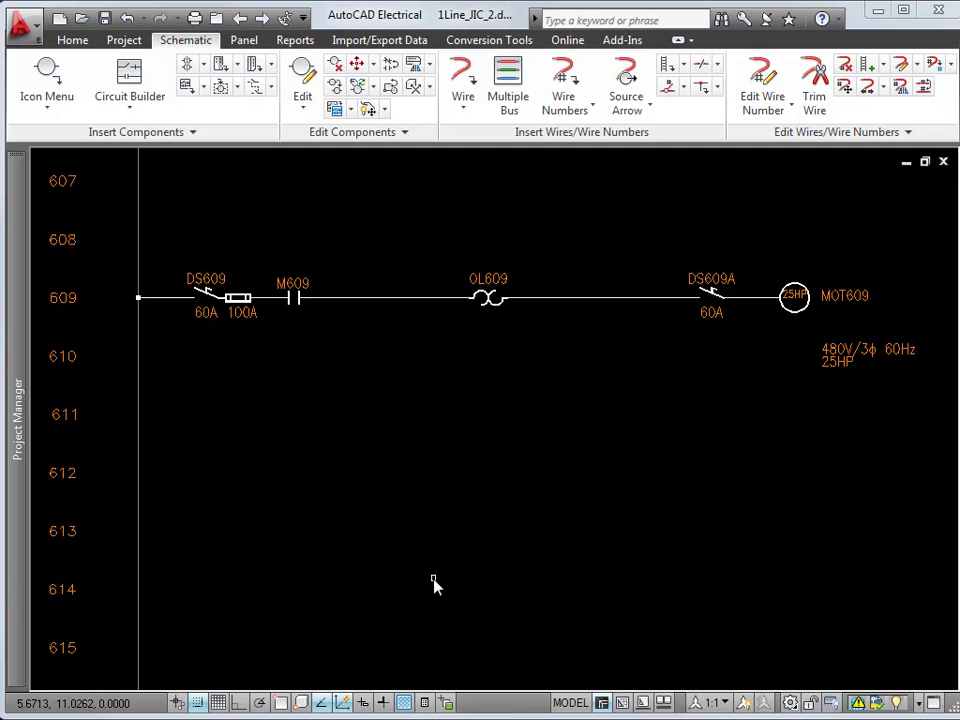
- Reopen Circuit Builder, skip annotation presets, and list existing circuits to reference
{"action": "left_click", "coordinate": [146, 78]}
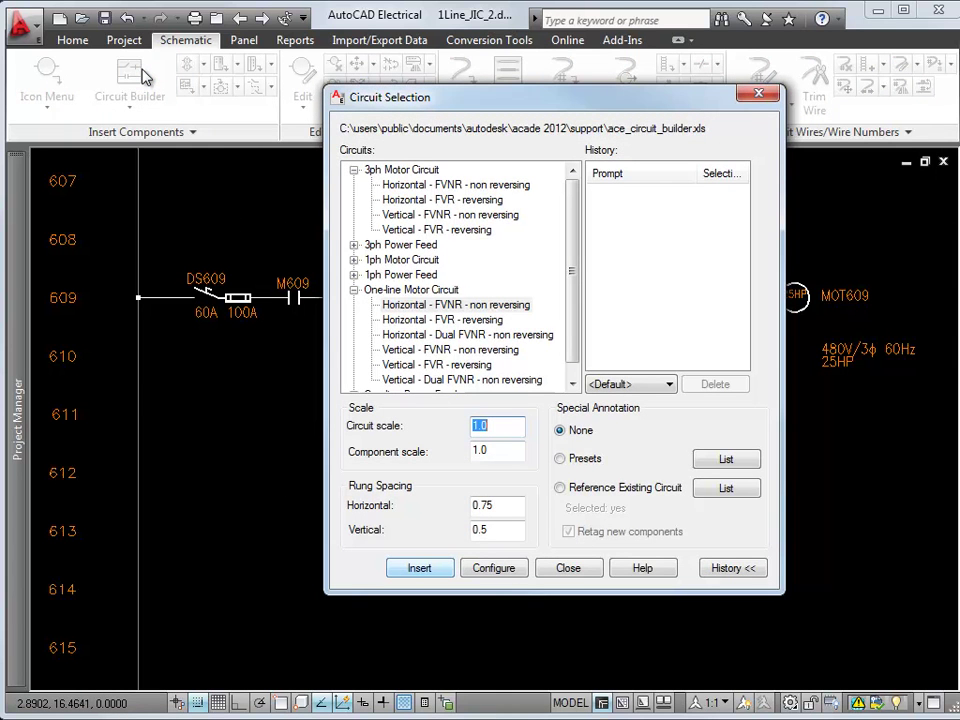
{"action": "left_click", "coordinate": [580, 459]}
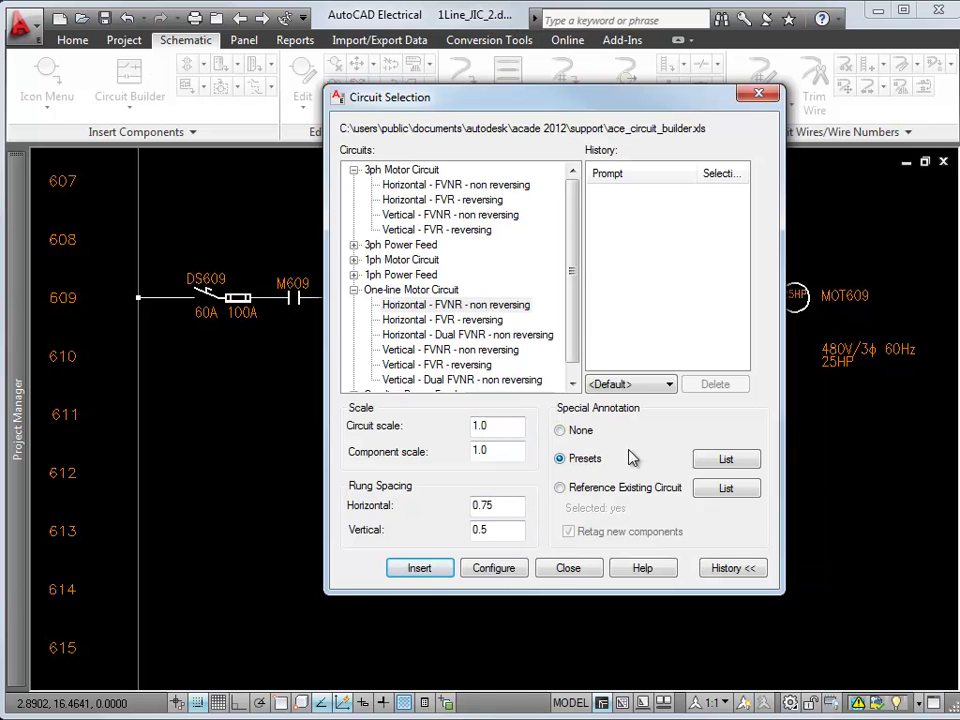
{"action": "left_click", "coordinate": [718, 457]}
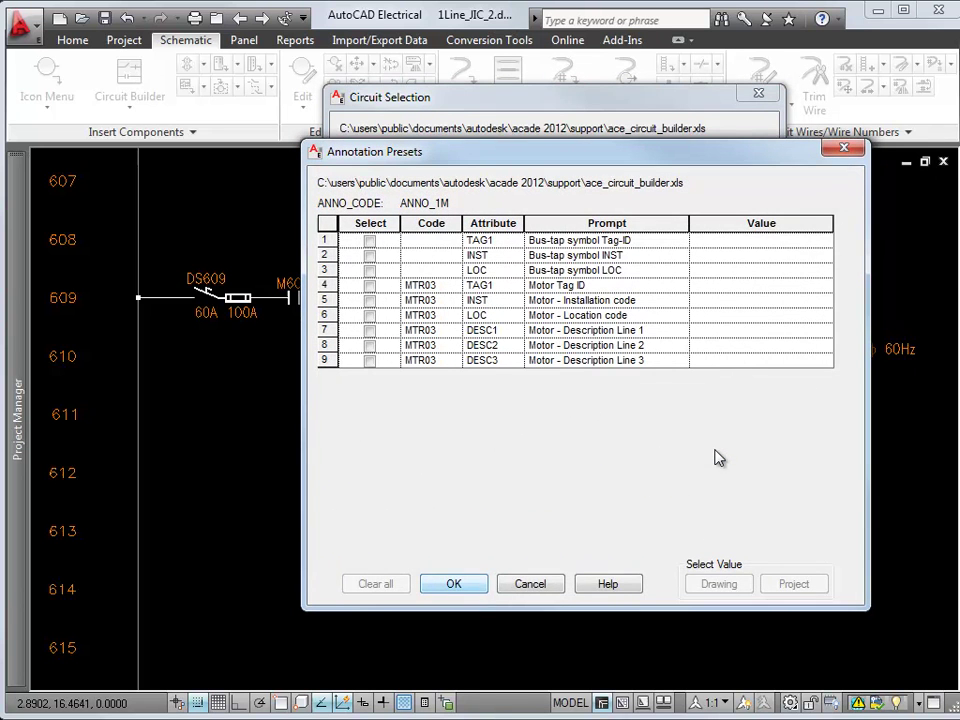
{"action": "left_click", "coordinate": [530, 583]}
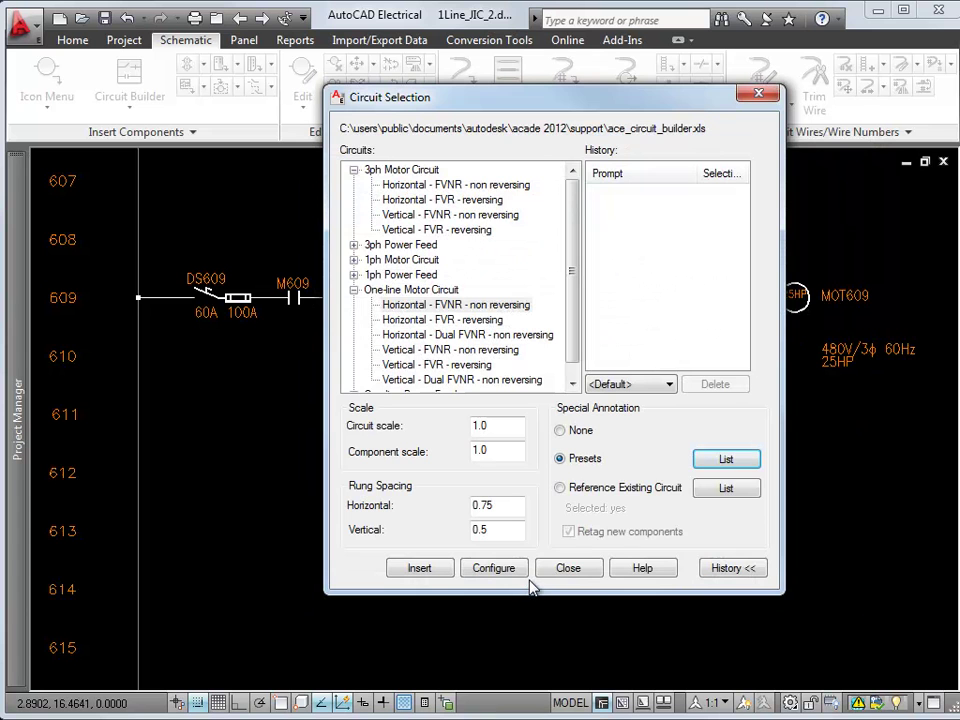
{"action": "left_click", "coordinate": [577, 489]}
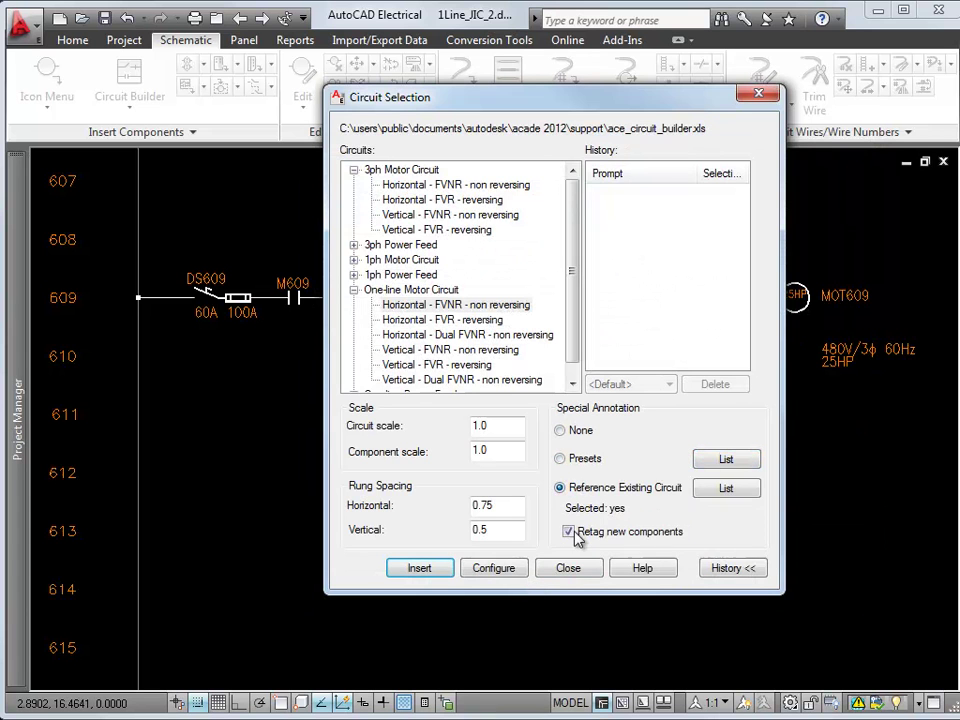
{"action": "left_click", "coordinate": [707, 489]}
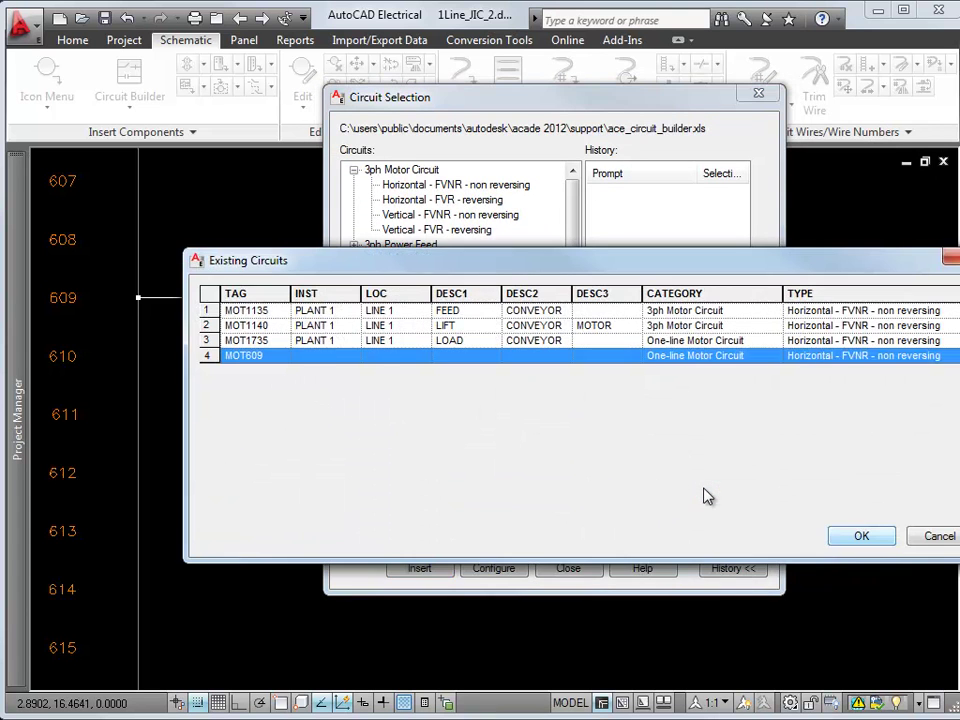